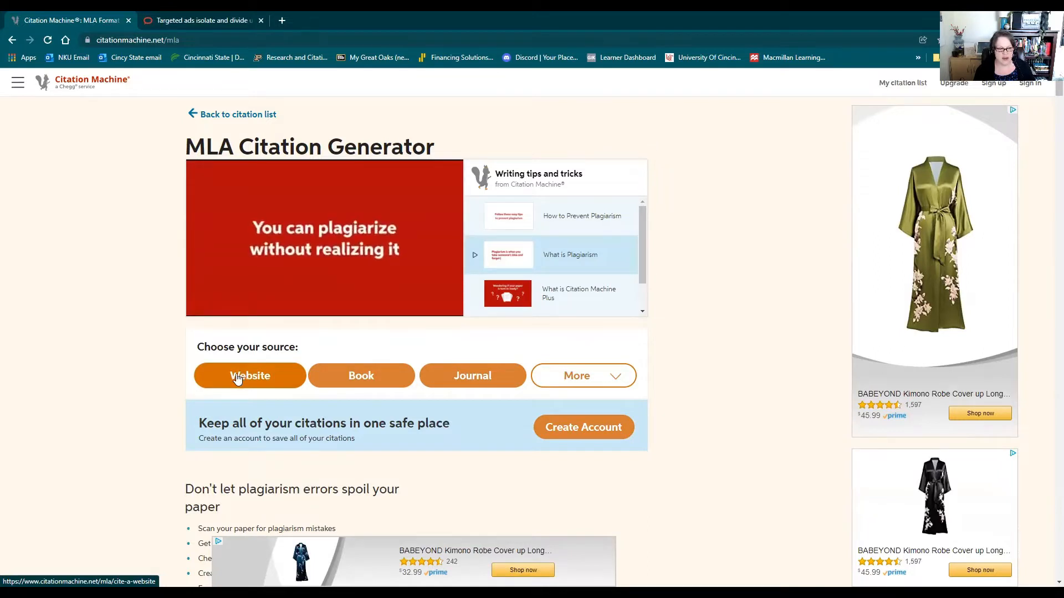
Start an MLA website citation and search for the source with the pasted full citation, minus its final period.
left_click(237, 377)
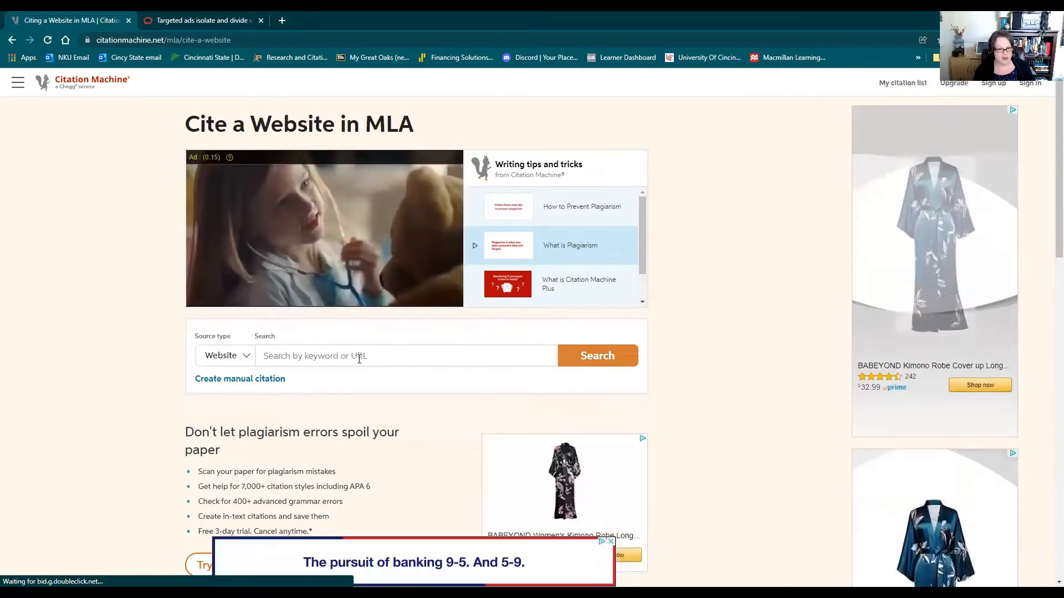
left_click(355, 353)
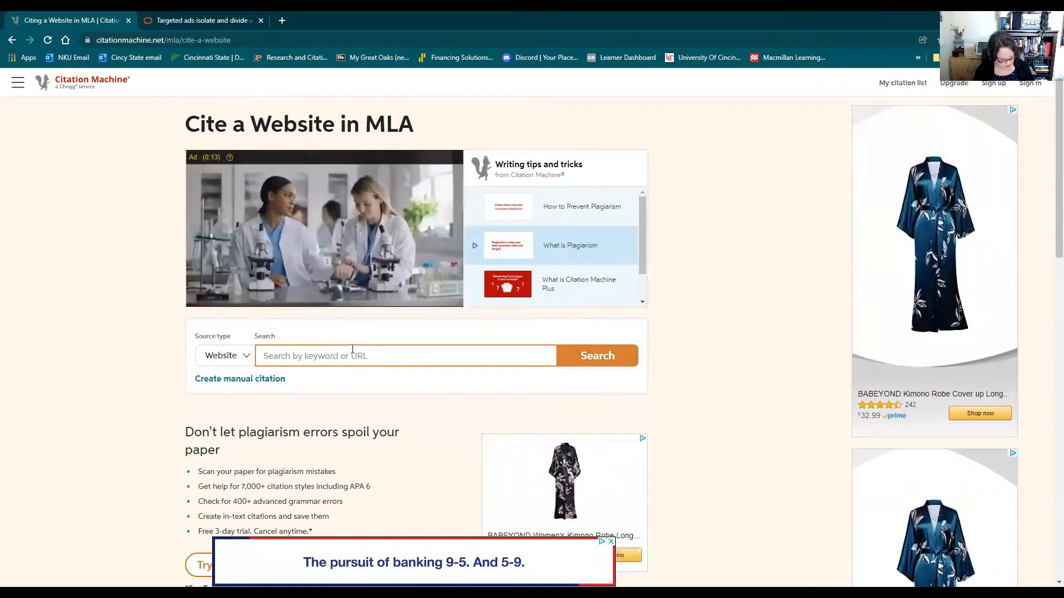
type("https://theconversation.com/targeted-ads-isolate-and-divide-us-even-when-theyre-not-political-new-research-163669")
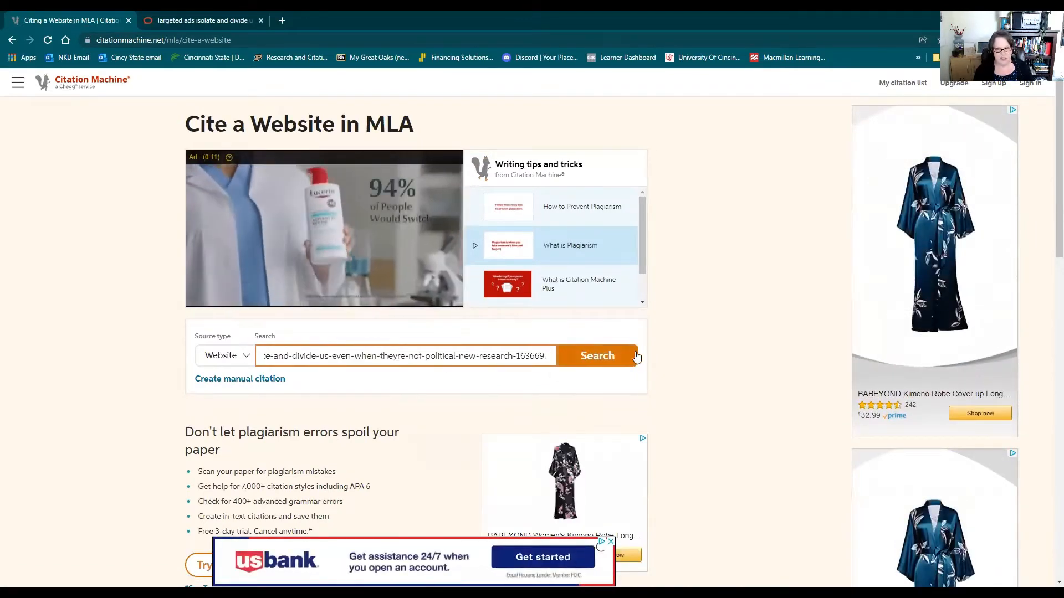
key("BackSpace")
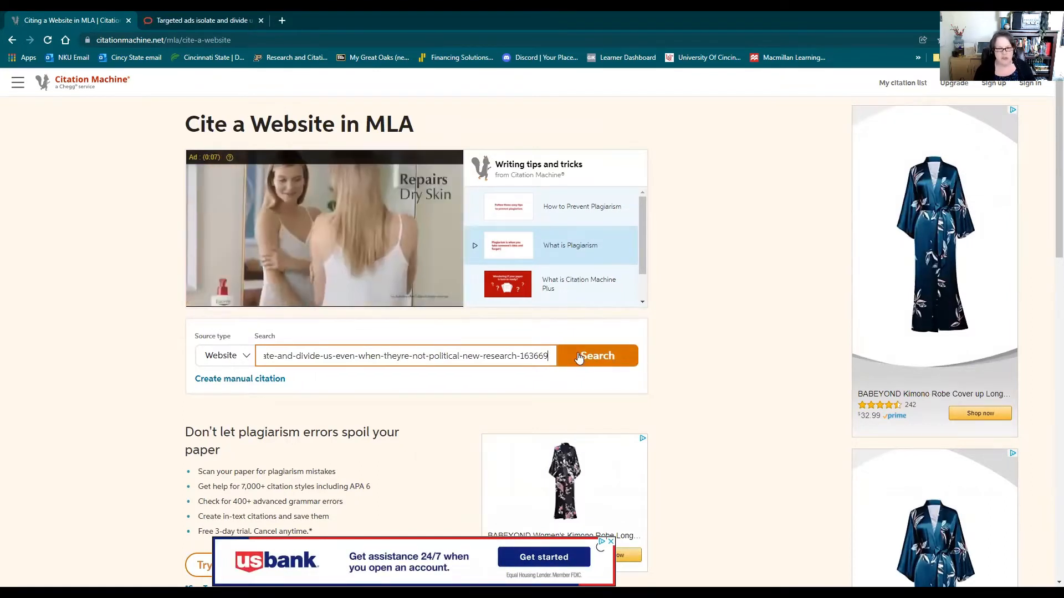
left_click(580, 360)
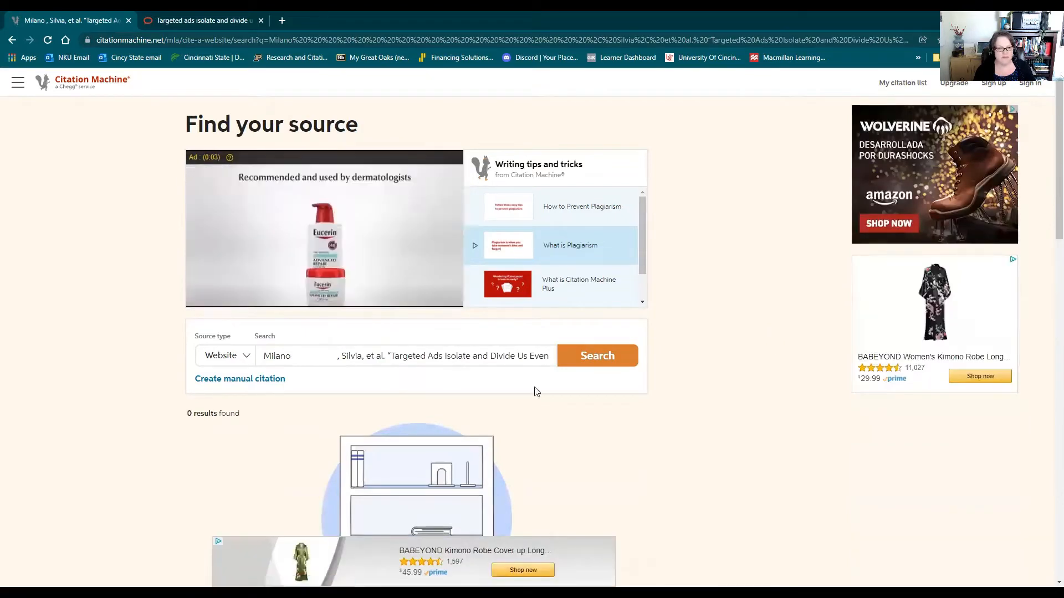
Trim the search text down to the theconversation.com article URL and search again.
left_click_drag(261, 355, 438, 343)
left_click_drag(283, 353, 346, 356)
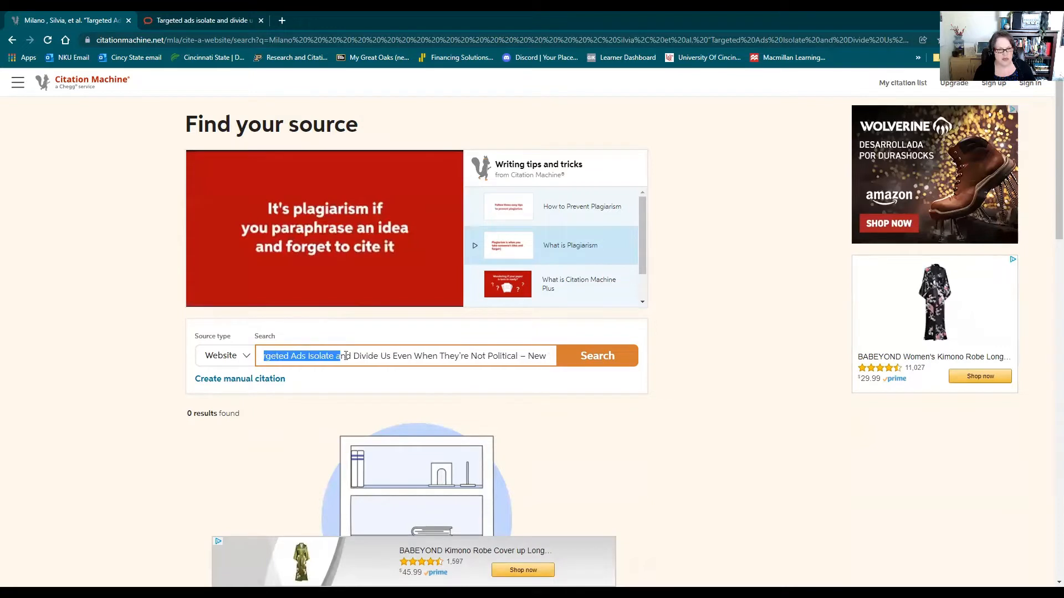
left_click_drag(535, 357, 459, 357)
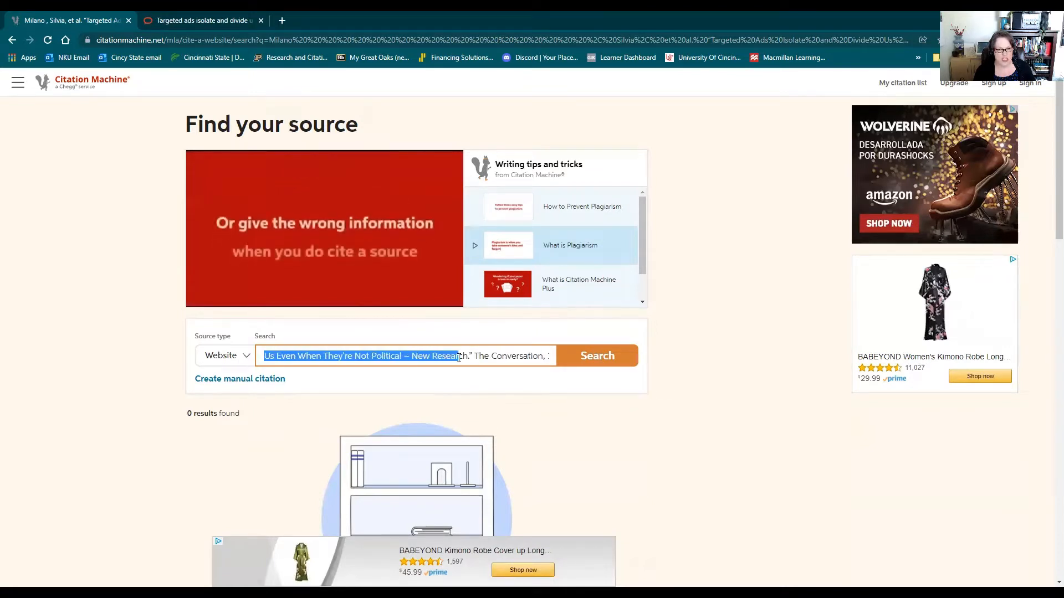
left_click_drag(535, 357, 401, 356)
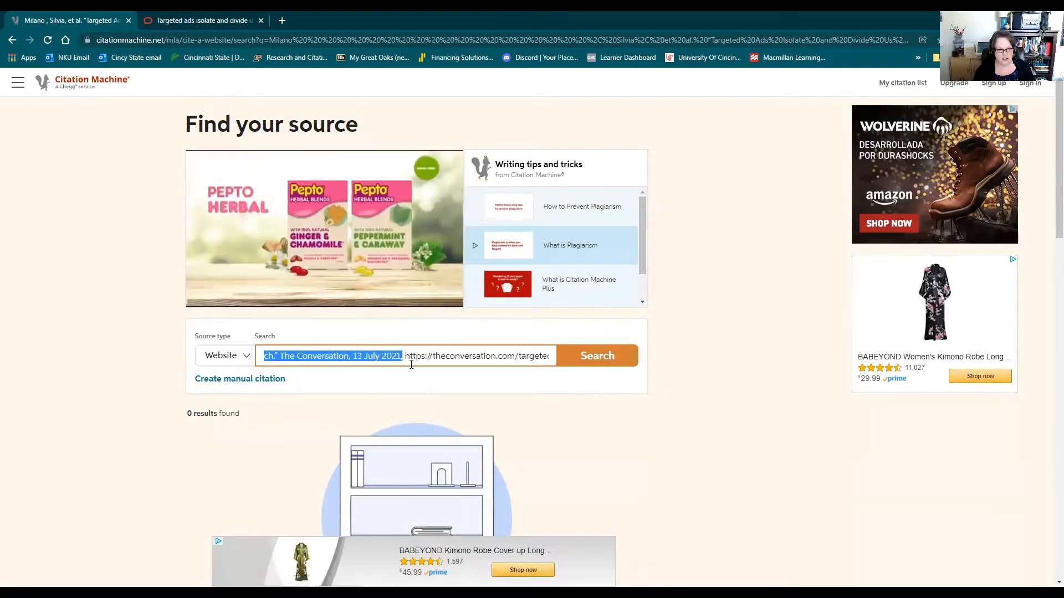
key("BackSpace")
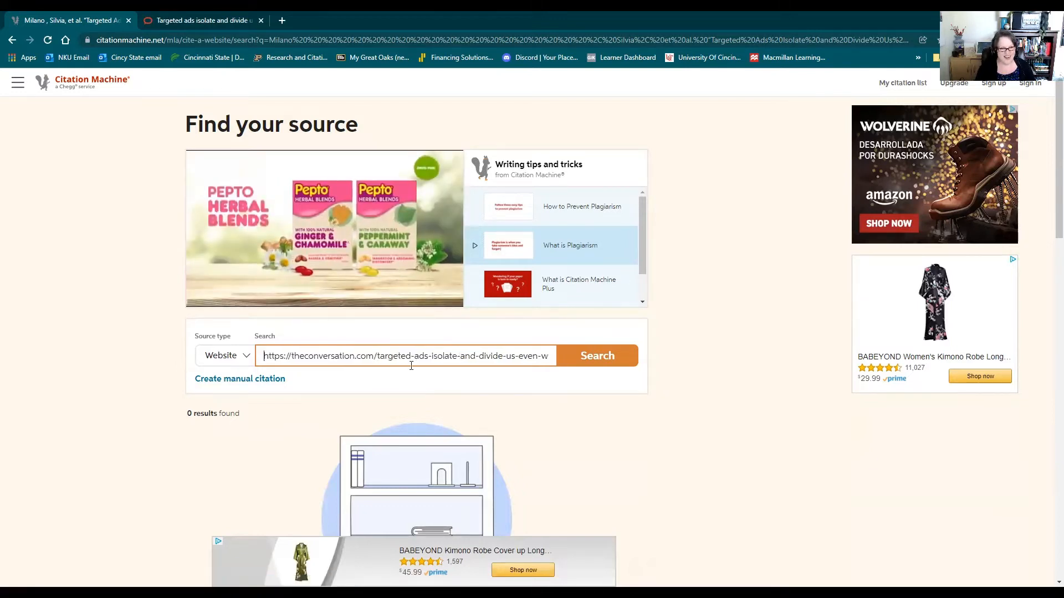
key("Return")
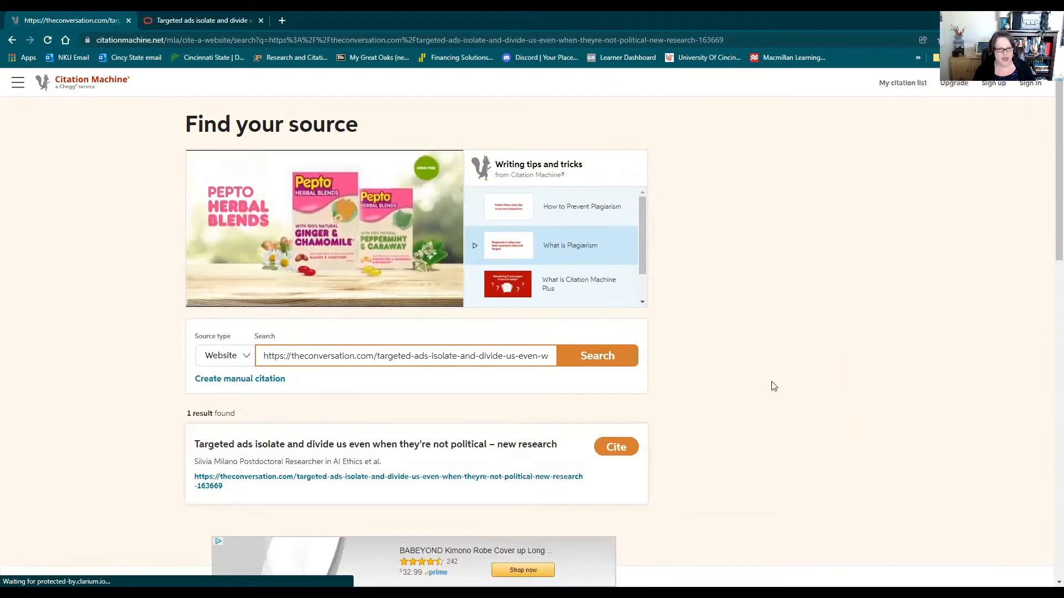
Check the found source against the title and authors on the original article page, and choose it for citing.
scroll(768, 379, "down", 2)
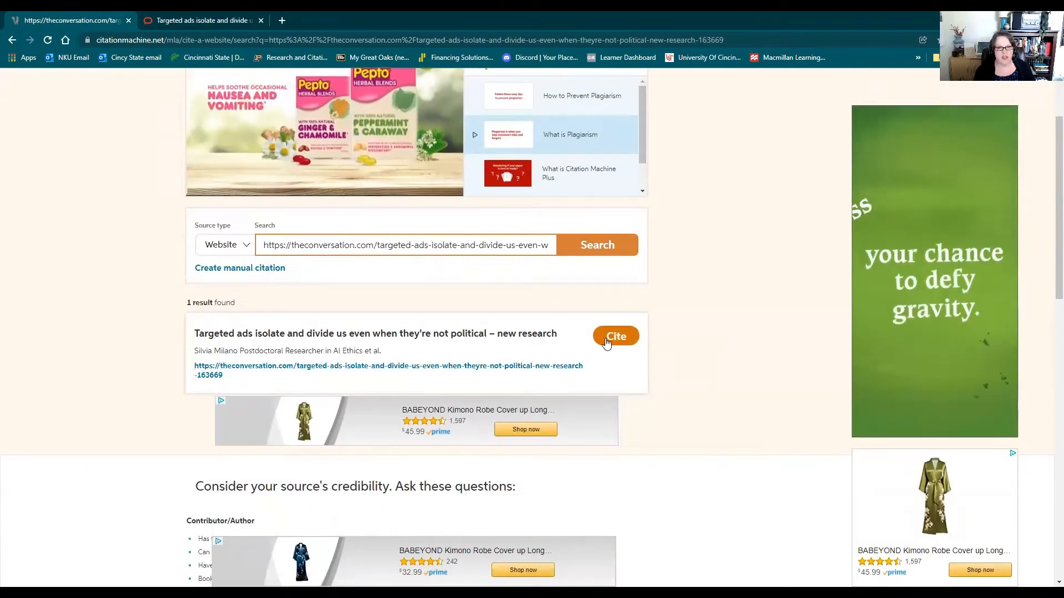
left_click(165, 21)
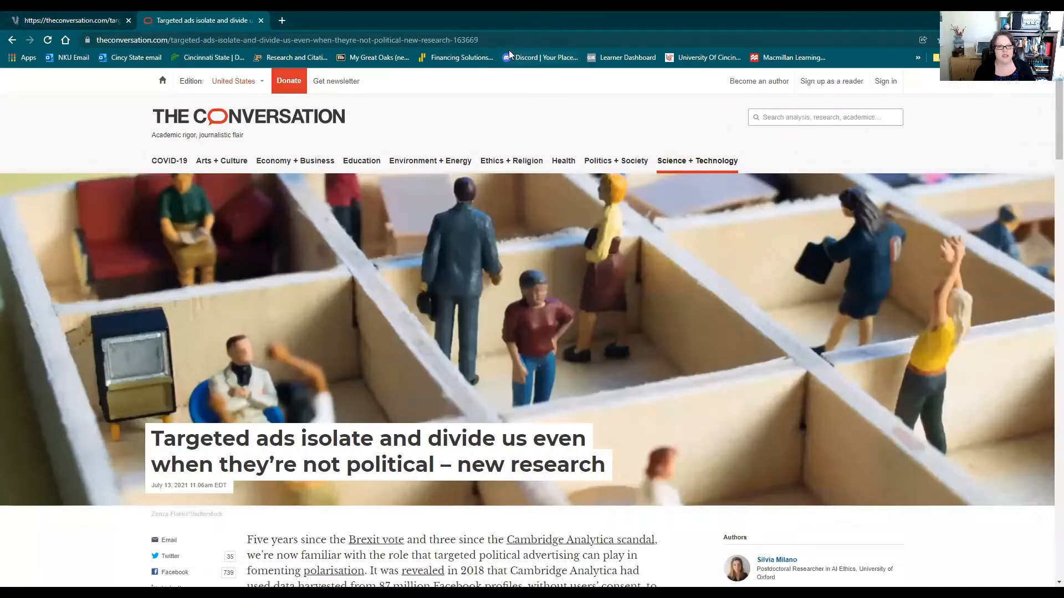
scroll(609, 288, "down", 2)
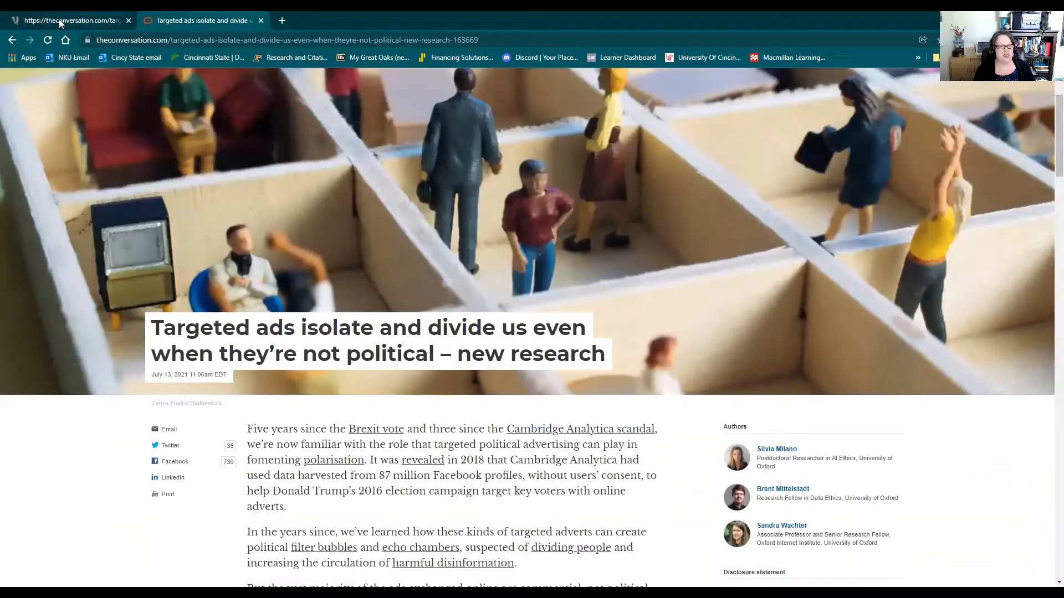
left_click(59, 23)
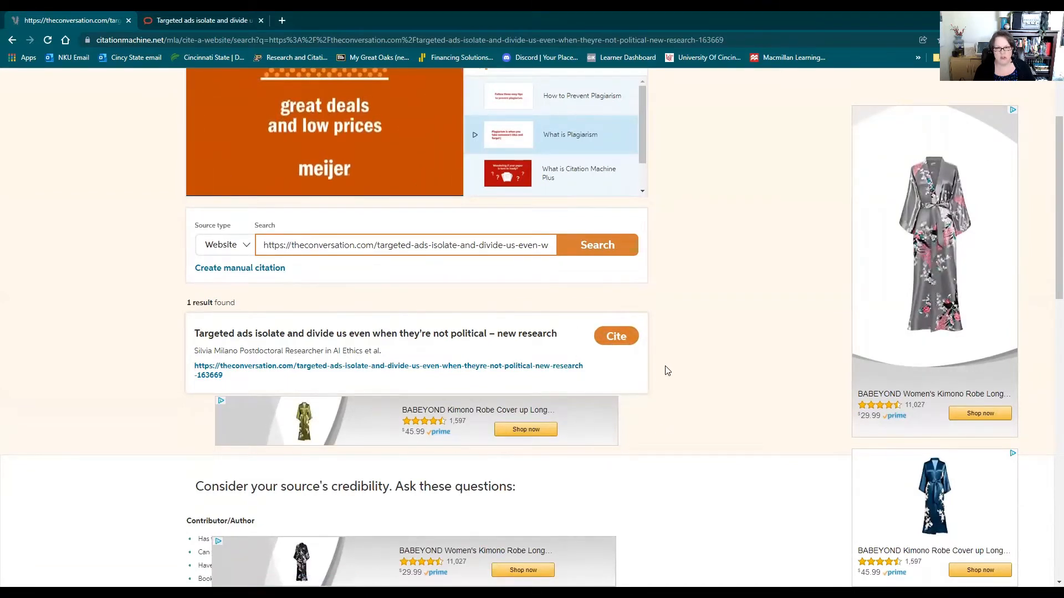
left_click(614, 343)
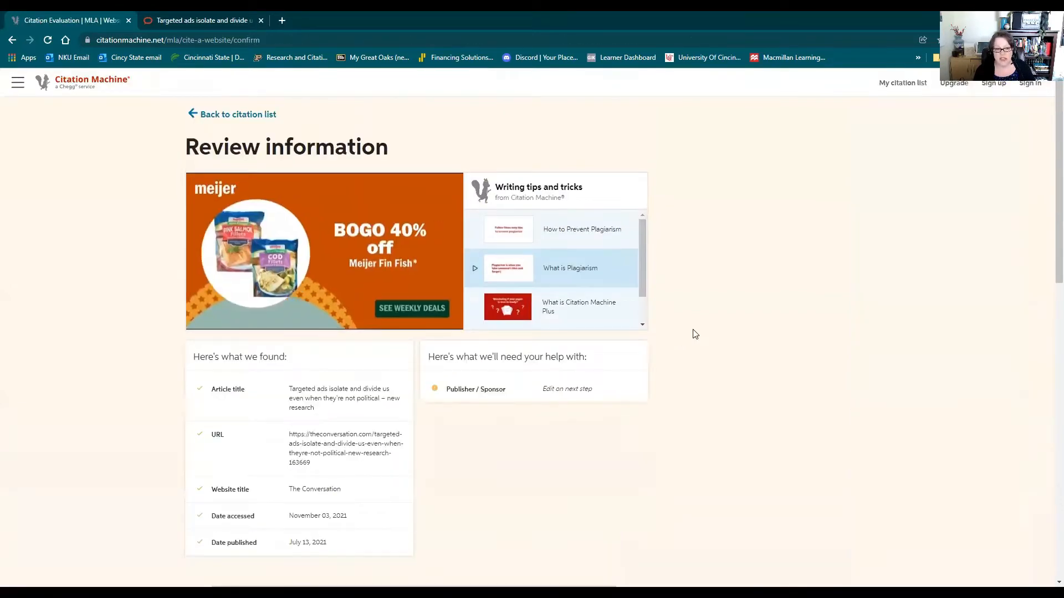
Dismiss the full-screen ad and continue from the information review to the website details form.
scroll(669, 327, "down", 2)
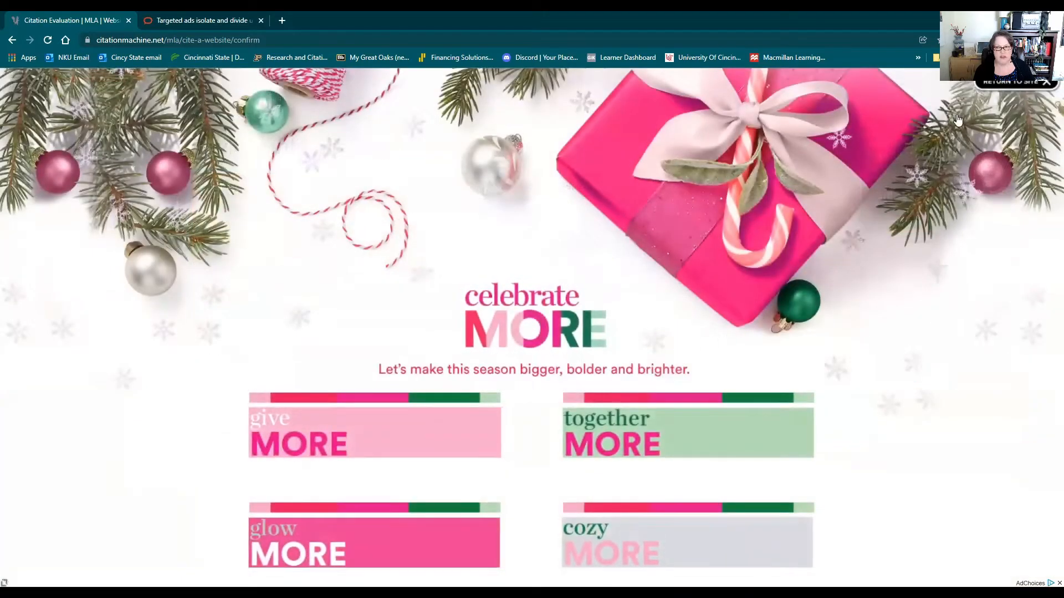
left_click(1050, 84)
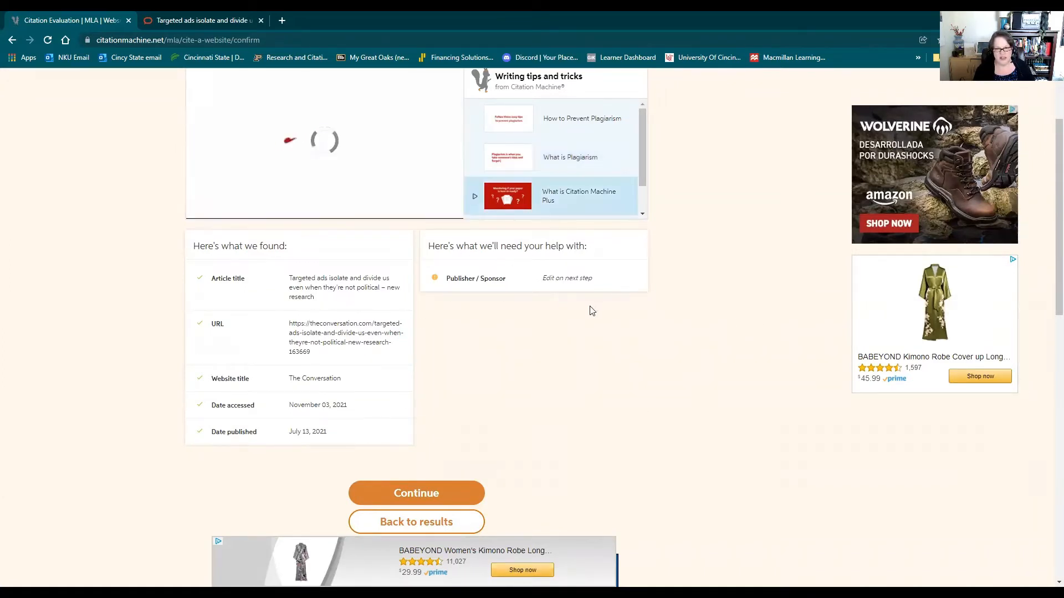
left_click(412, 497)
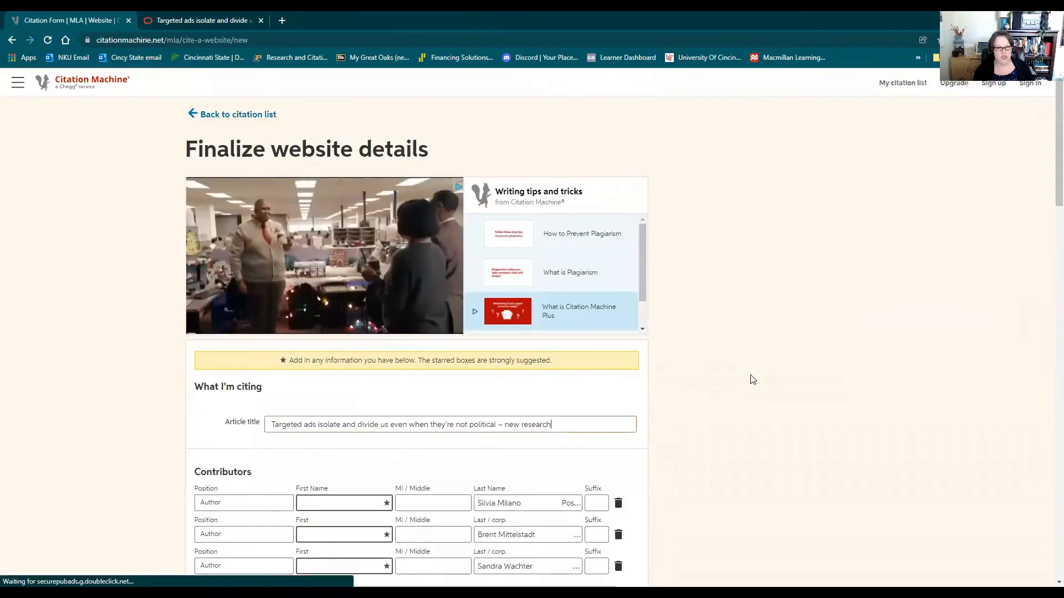
Move the first author's given name into the first-name field and keep only the surname in the last-name field.
scroll(751, 379, "down", 3)
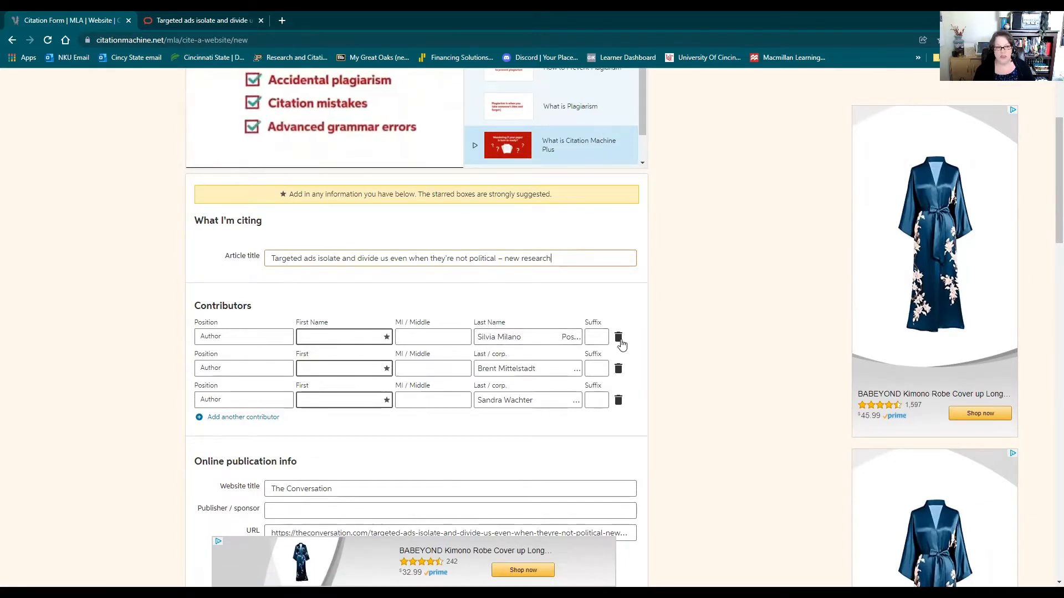
double_click(498, 337)
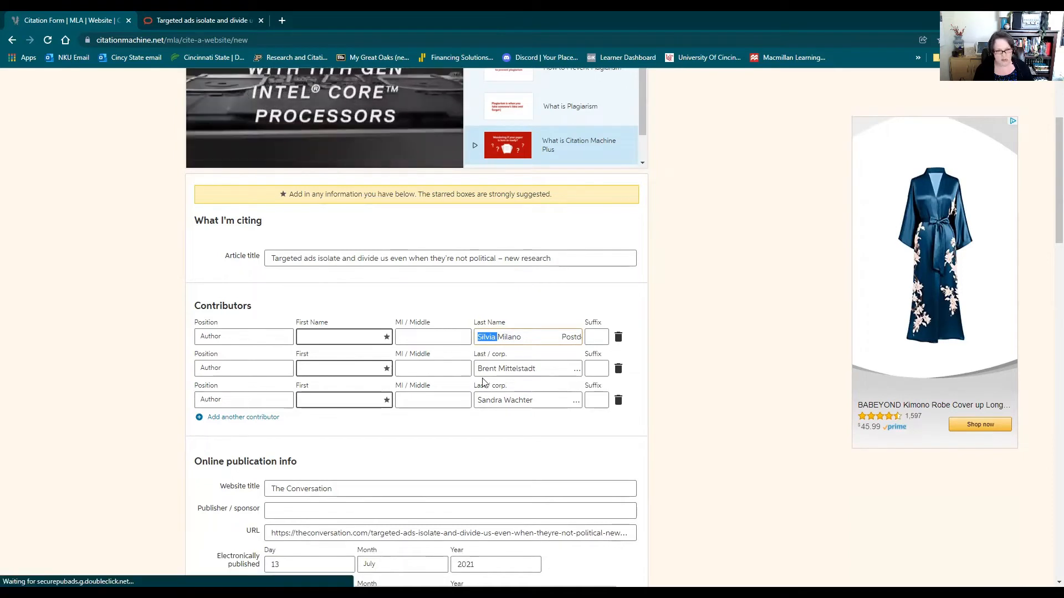
key("ctrl+x")
left_click(340, 336)
key("ctrl+v")
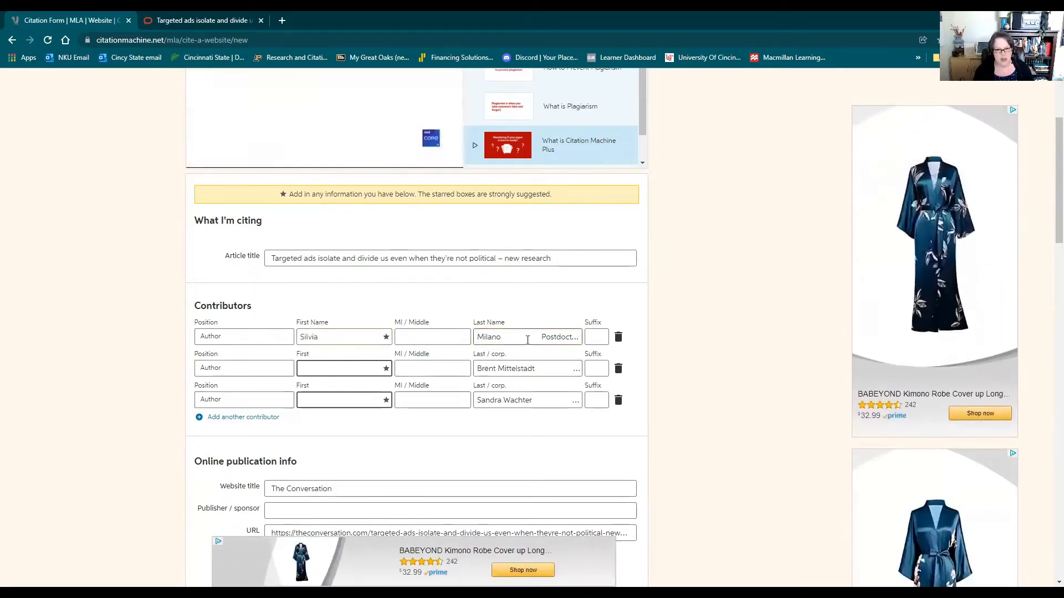
left_click(501, 336)
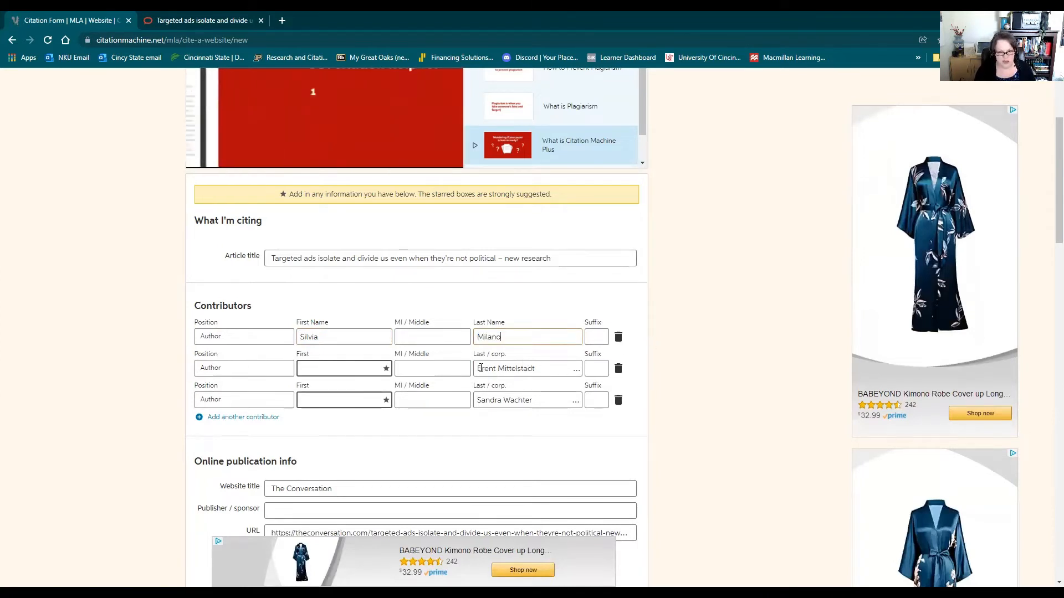
Split the second author's name into first and last name, removing the job title from the last-name field.
left_click_drag(497, 369, 476, 368)
key("BackSpace")
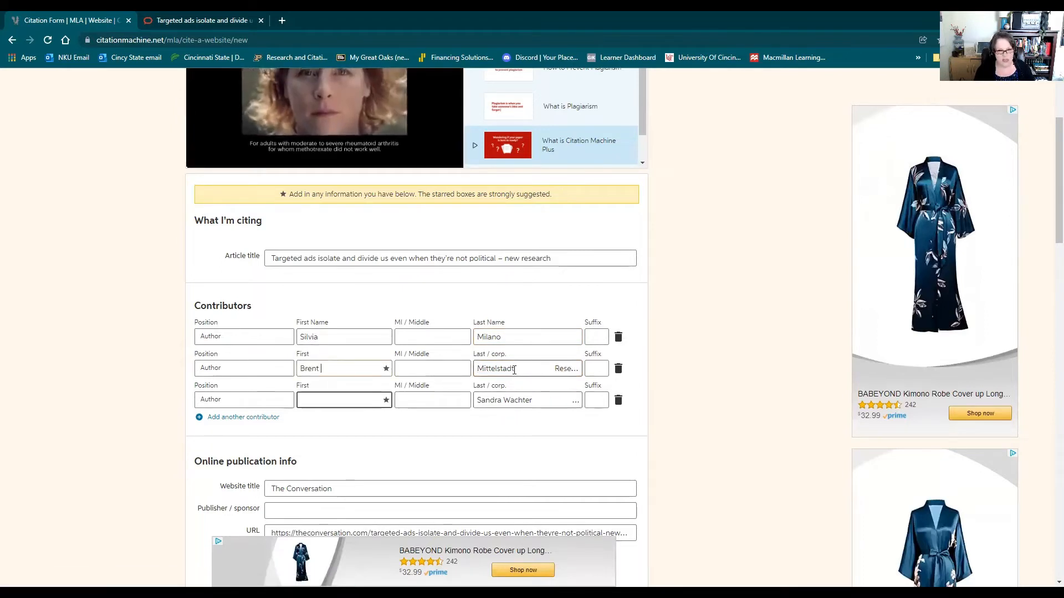
left_click_drag(514, 370, 691, 380)
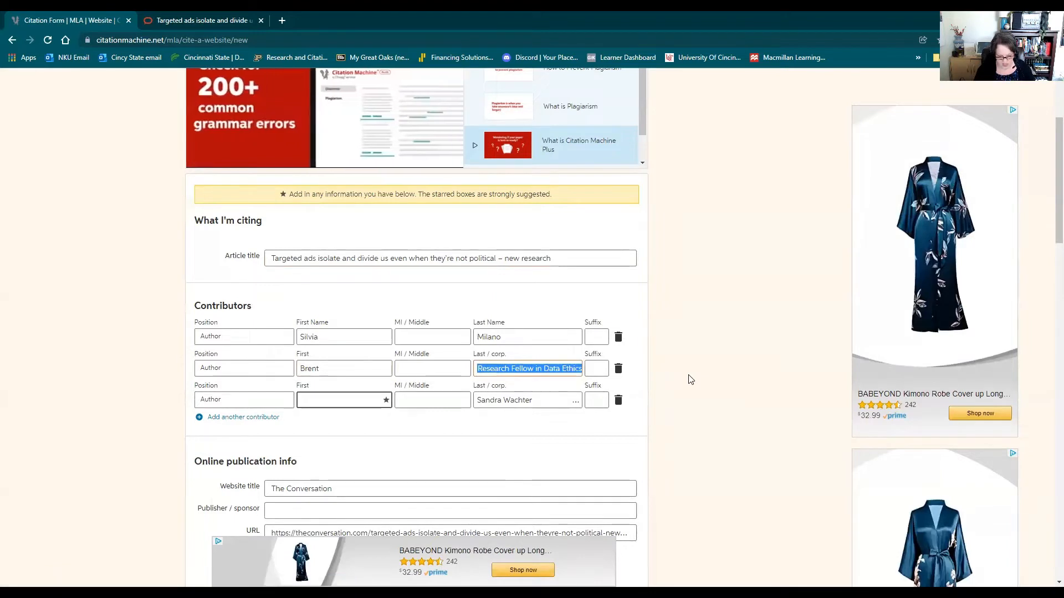
key("BackSpace")
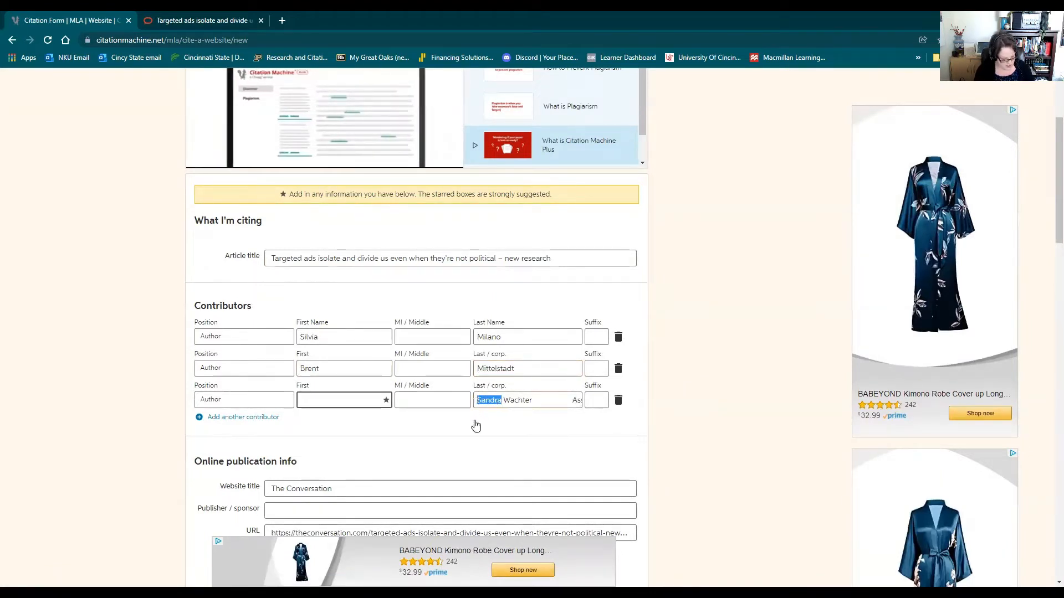
Split the third author's name into the first-name and last-name fields and delete the attached job title.
key("ctrl+x")
left_click(343, 401)
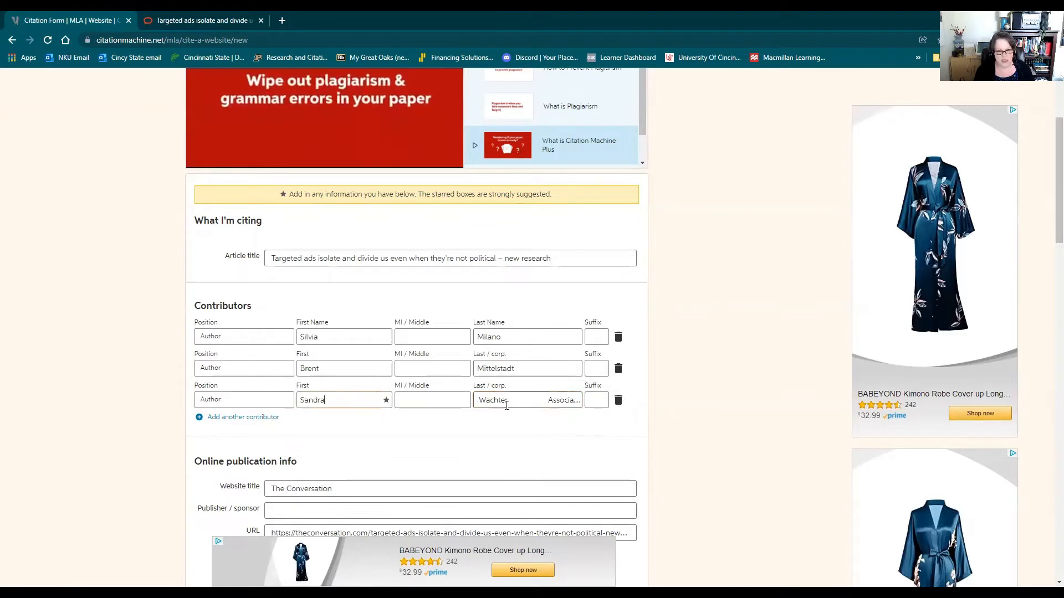
left_click_drag(509, 400, 653, 407)
key("BackSpace")
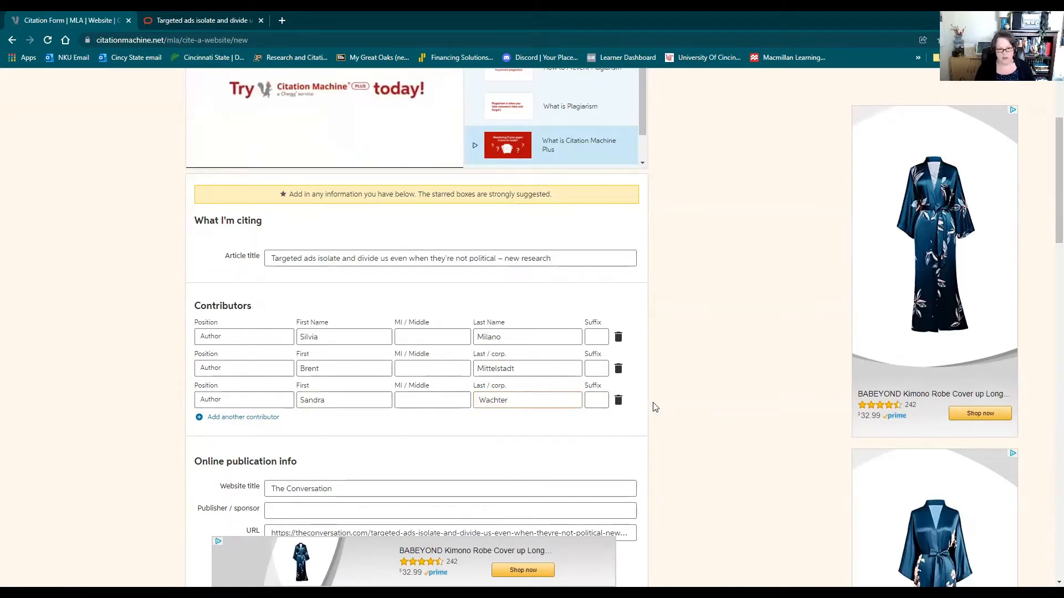
Look for the website's publisher or sponsor on the article page, in its footer and on the site's "Who we are" page.
scroll(659, 316, "down", 4)
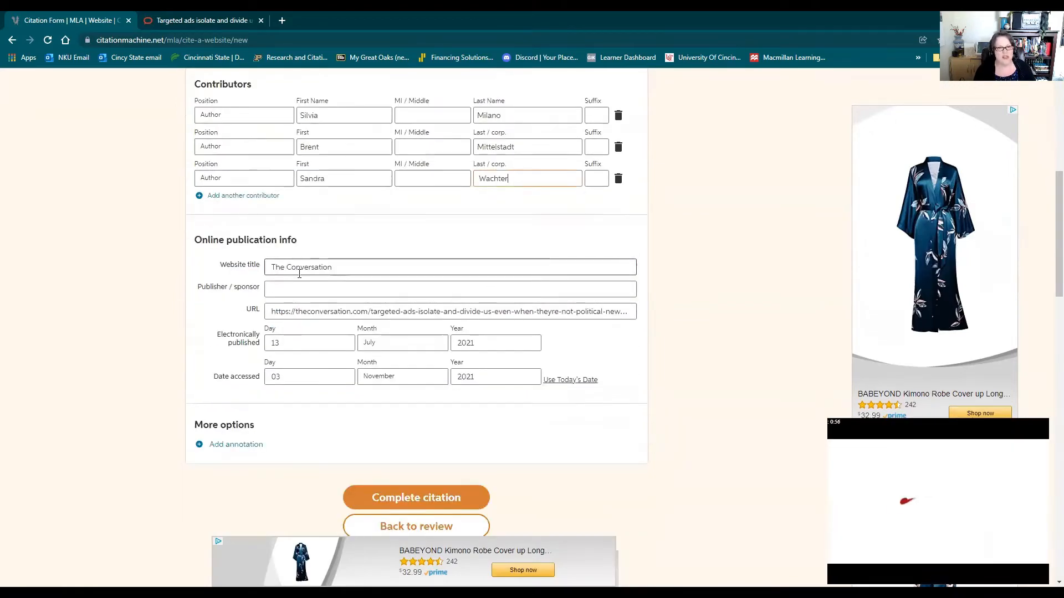
left_click(184, 20)
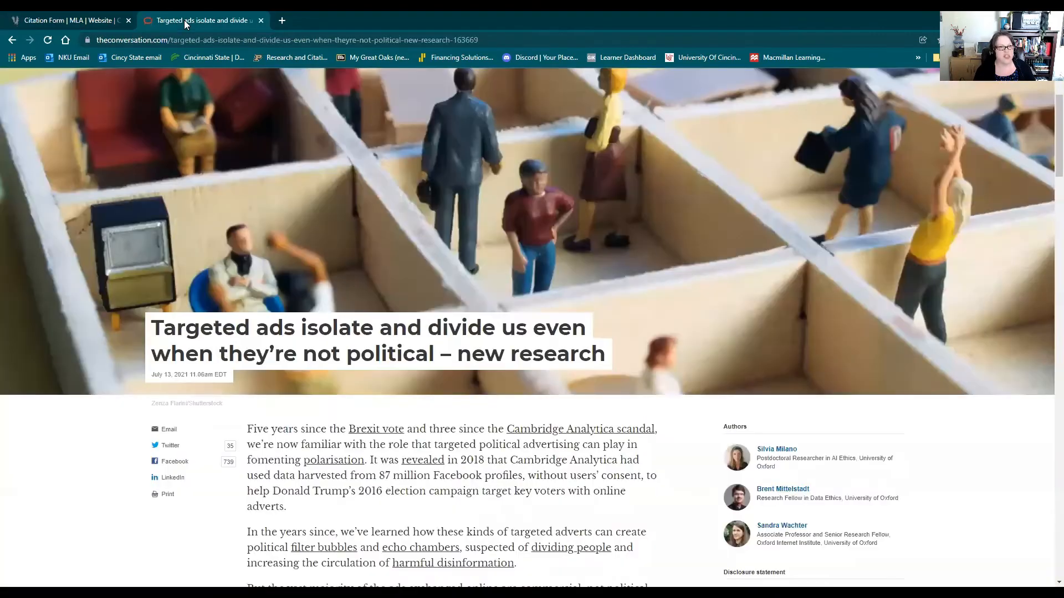
scroll(929, 385, "down", 10)
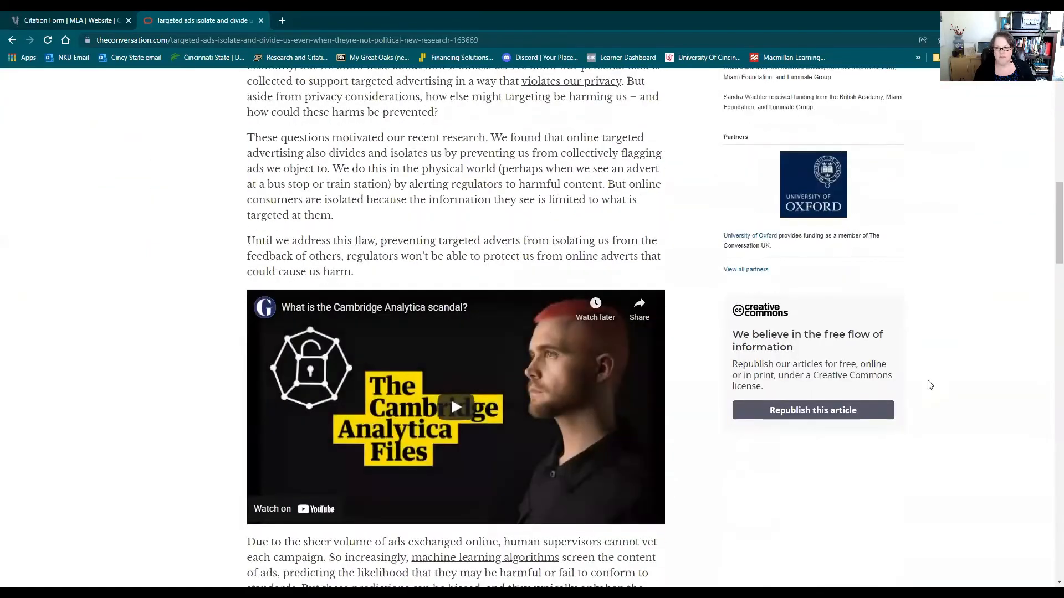
scroll(930, 385, "down", 20)
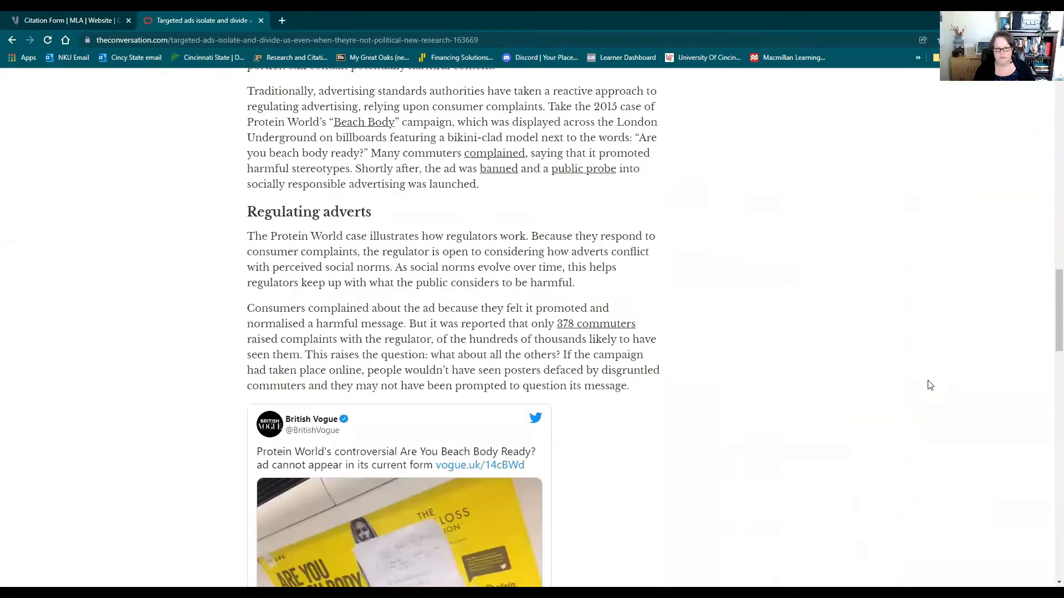
scroll(930, 385, "down", 9)
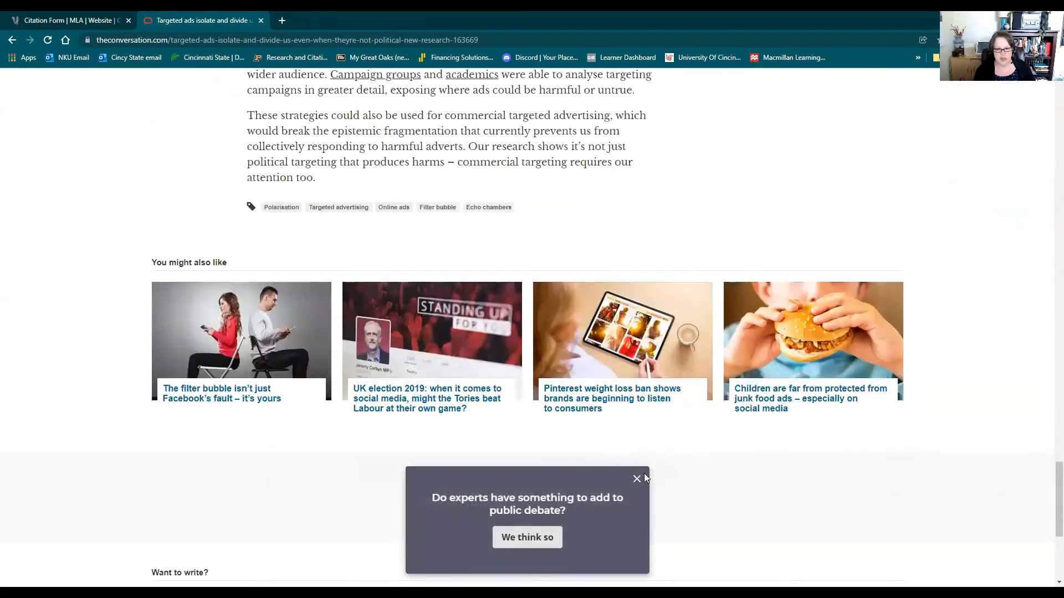
left_click(637, 479)
scroll(1038, 418, "down", 5)
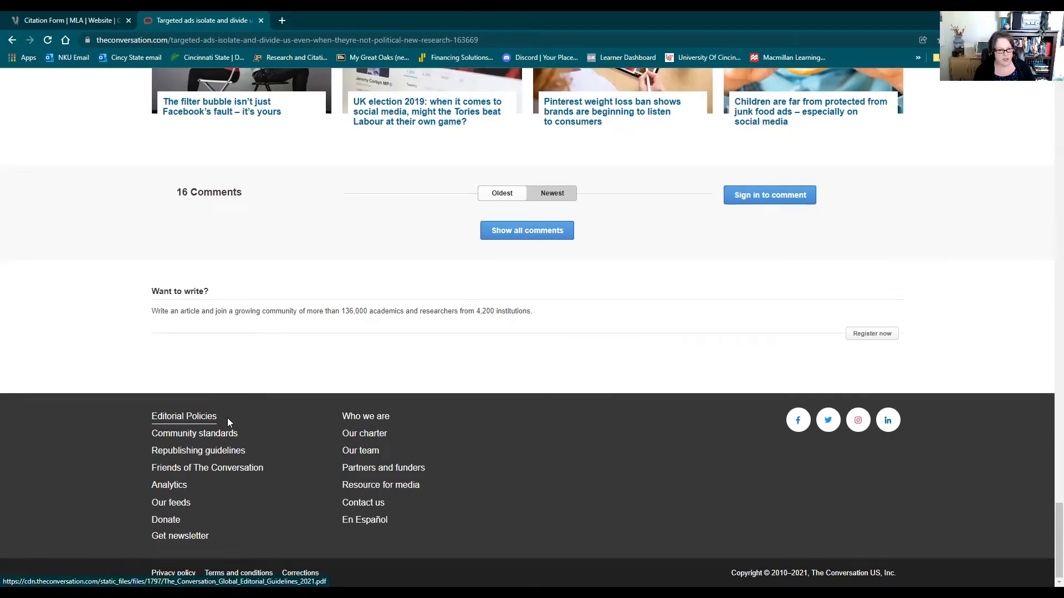
left_click(359, 422)
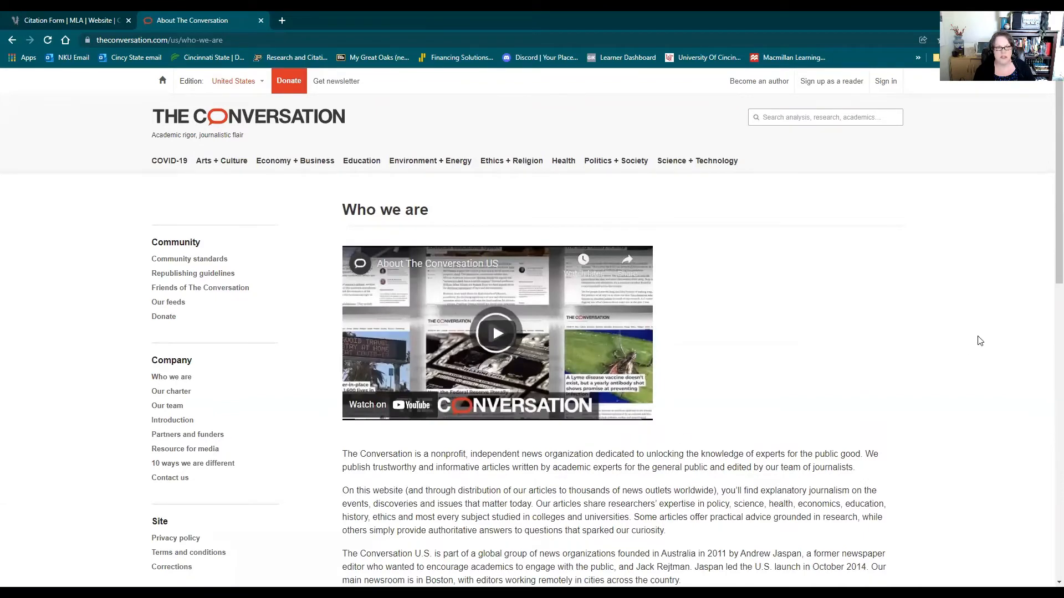
scroll(979, 341, "down", 4)
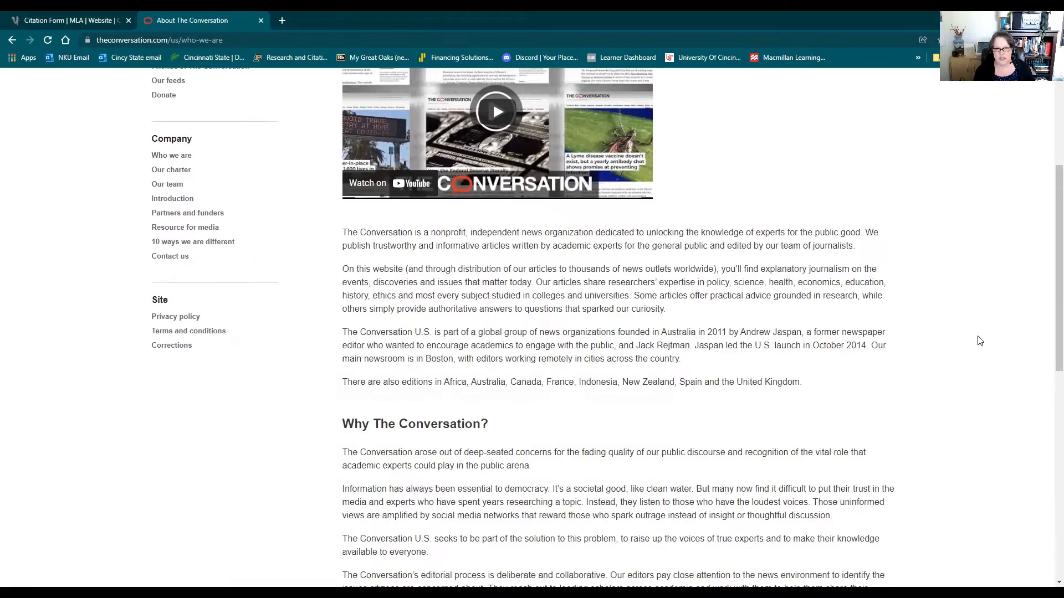
Read through the rest of the "Who we are" page for a named publisher or sponsor.
scroll(980, 341, "down", 6)
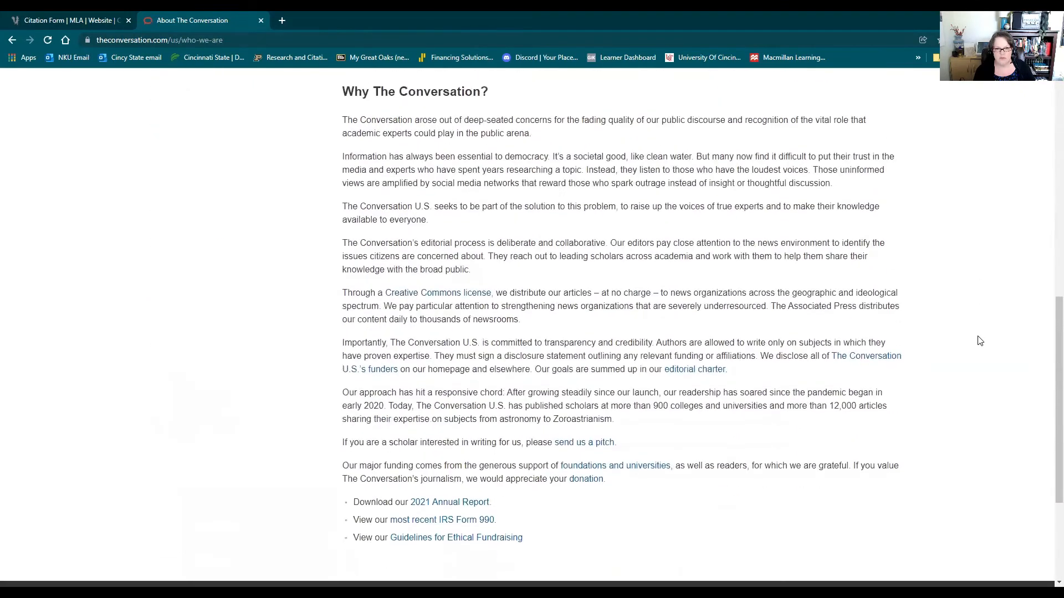
scroll(979, 340, "down", 4)
scroll(979, 339, "up", 12)
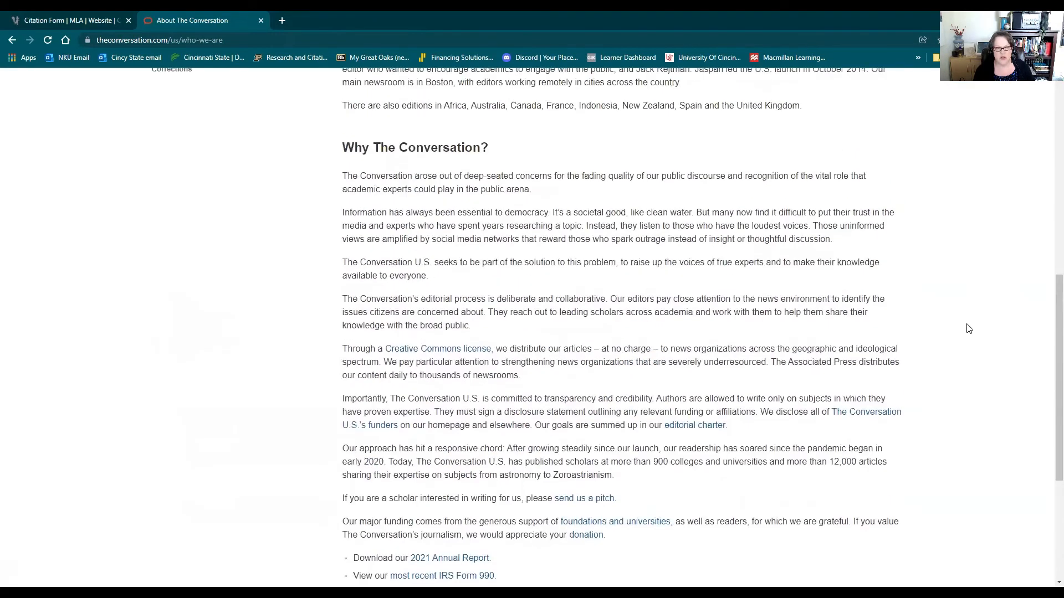
scroll(941, 291, "up", 3)
Return to the citation form and clear the day, month and year of the date accessed.
left_click(62, 21)
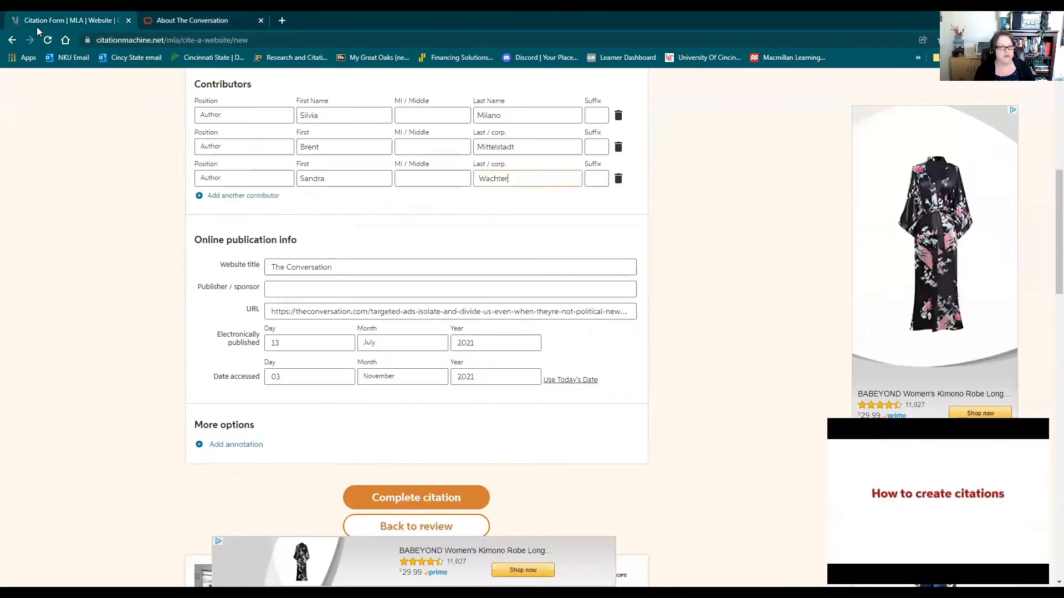
double_click(271, 378)
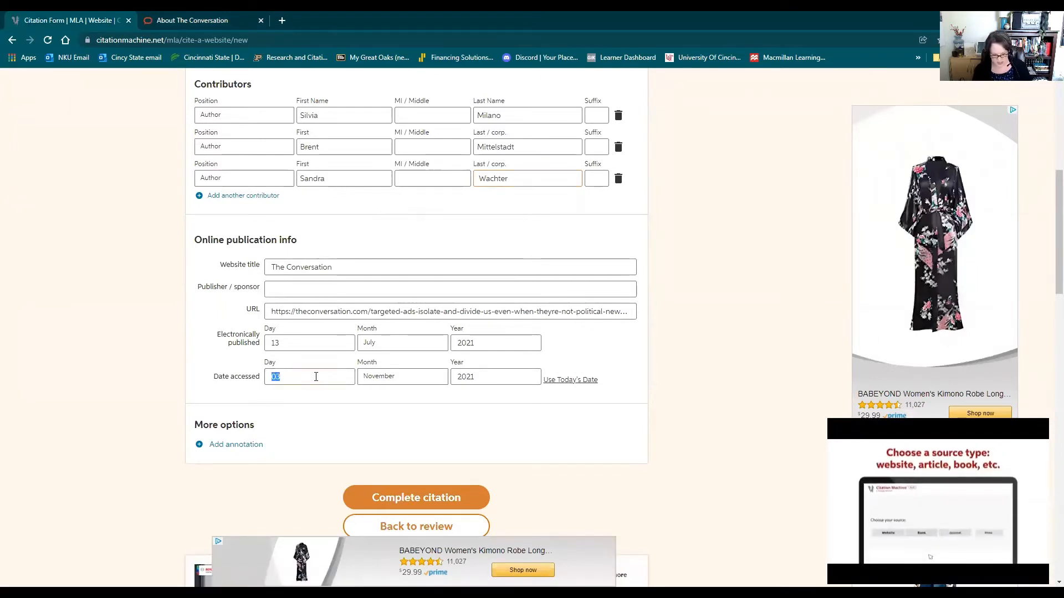
key("BackSpace")
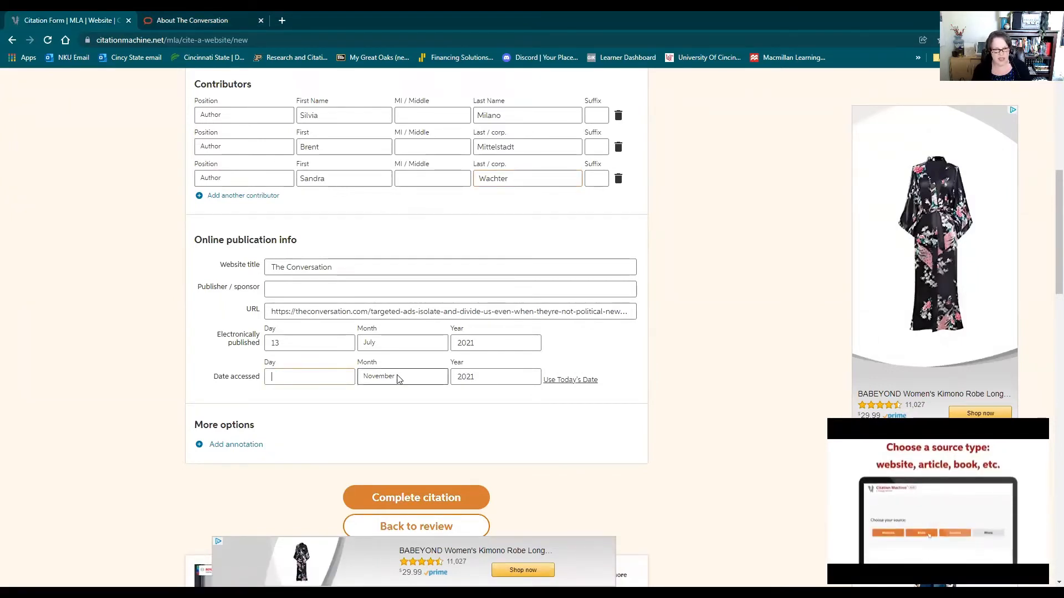
left_click(399, 378)
left_click(393, 388)
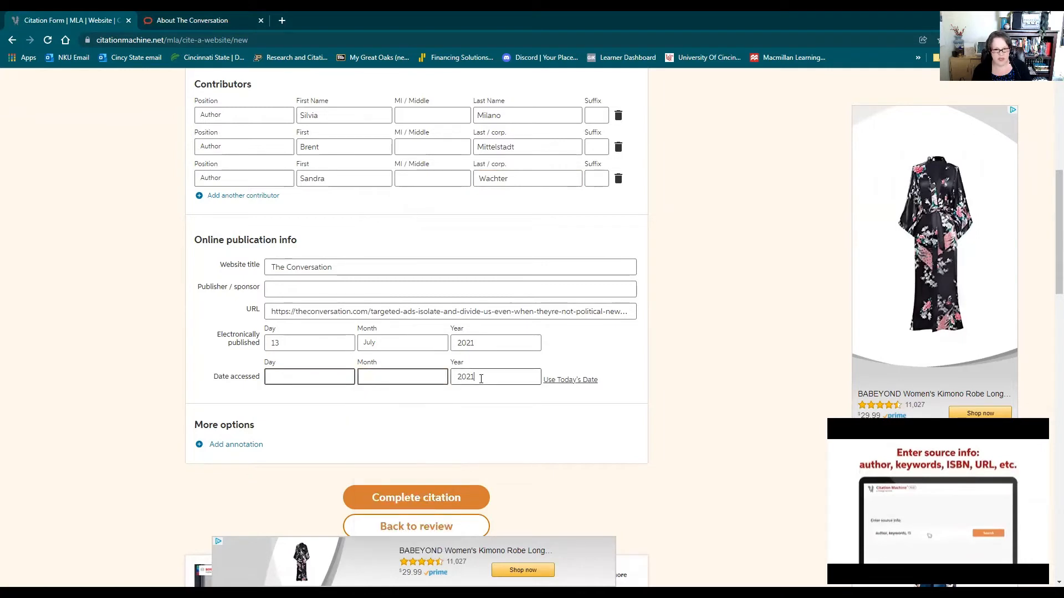
key("Tab")
key("BackSpace")
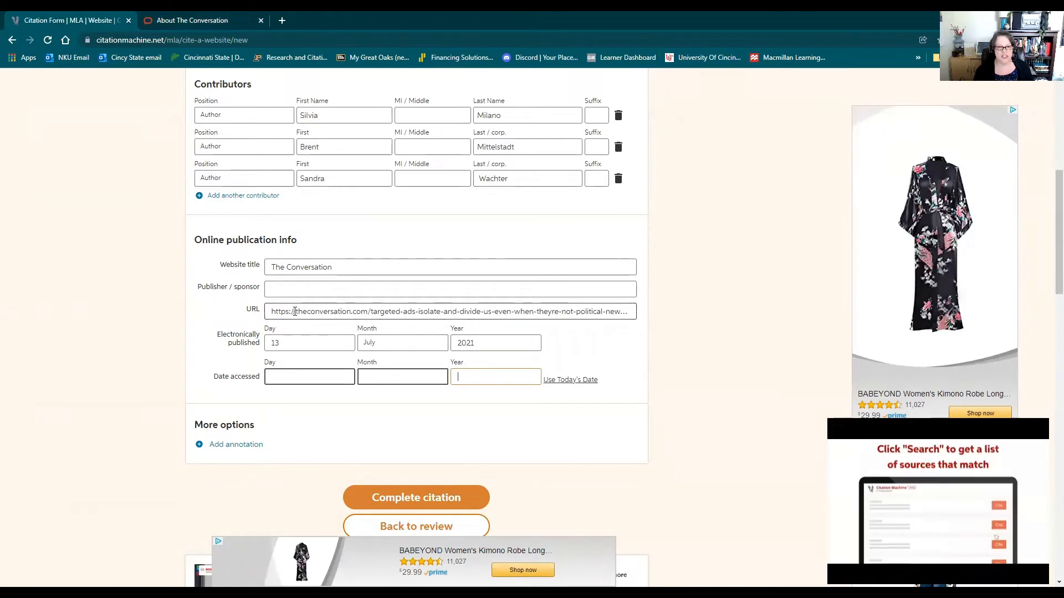
left_click(294, 311)
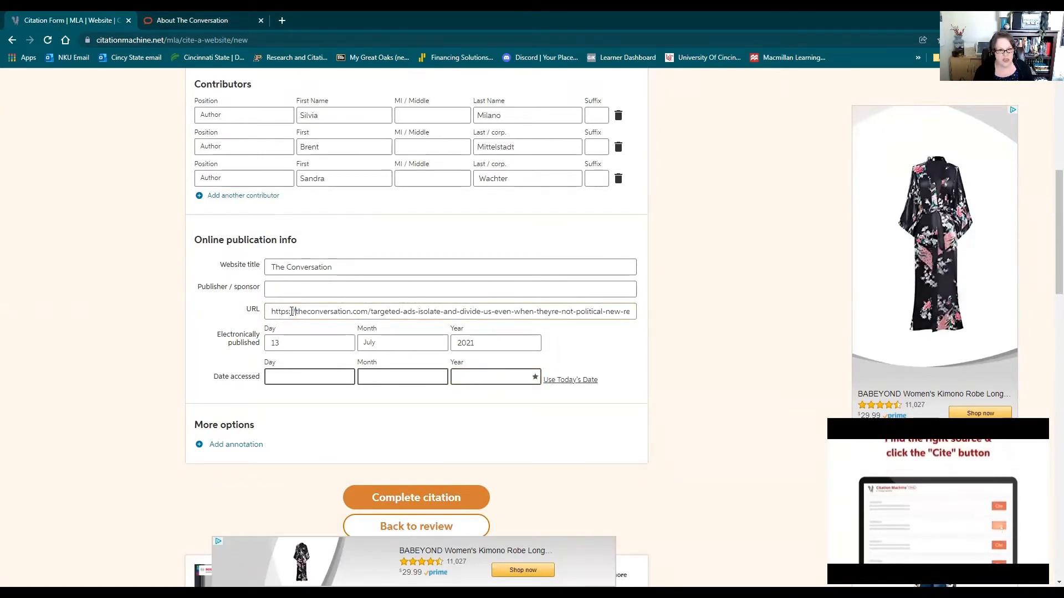
double_click(284, 311)
left_click_drag(288, 311, 295, 312)
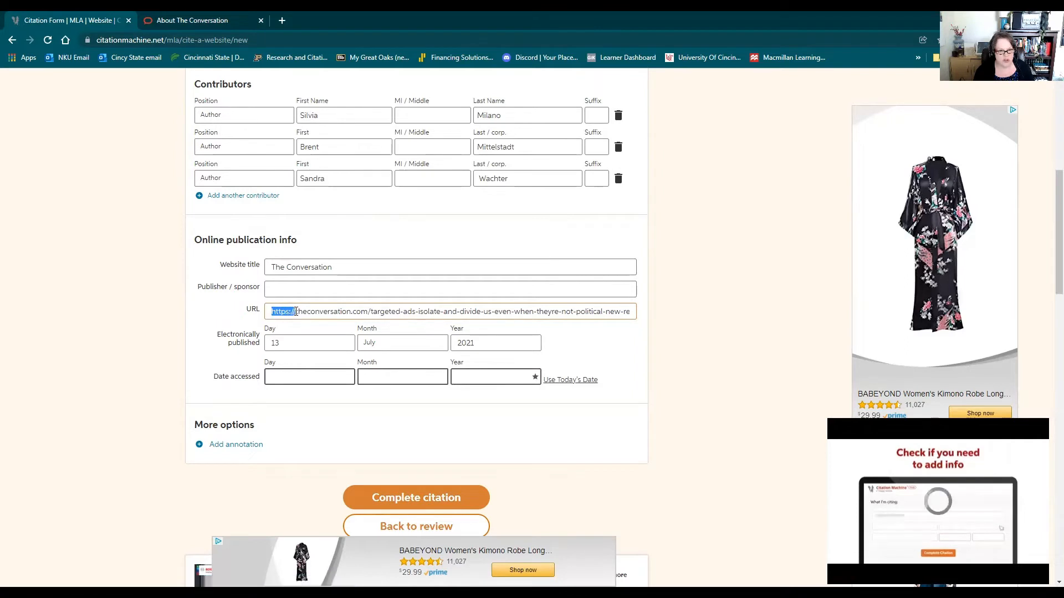
key("BackSpace")
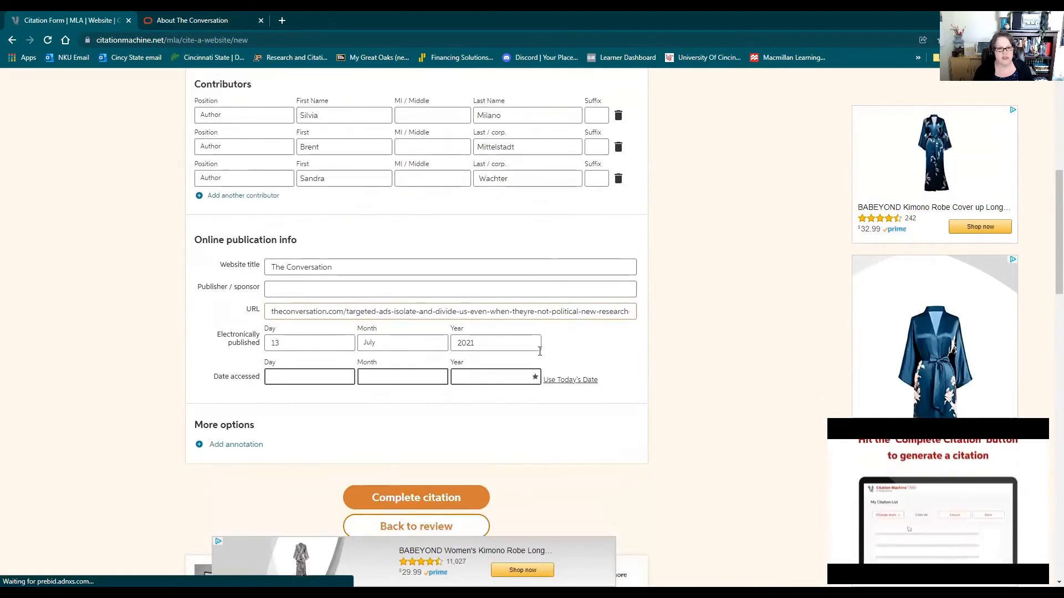
Complete the citation and ignore the missing-info notice on its Works Cited entry.
scroll(532, 322, "up", 2)
scroll(532, 323, "down", 4)
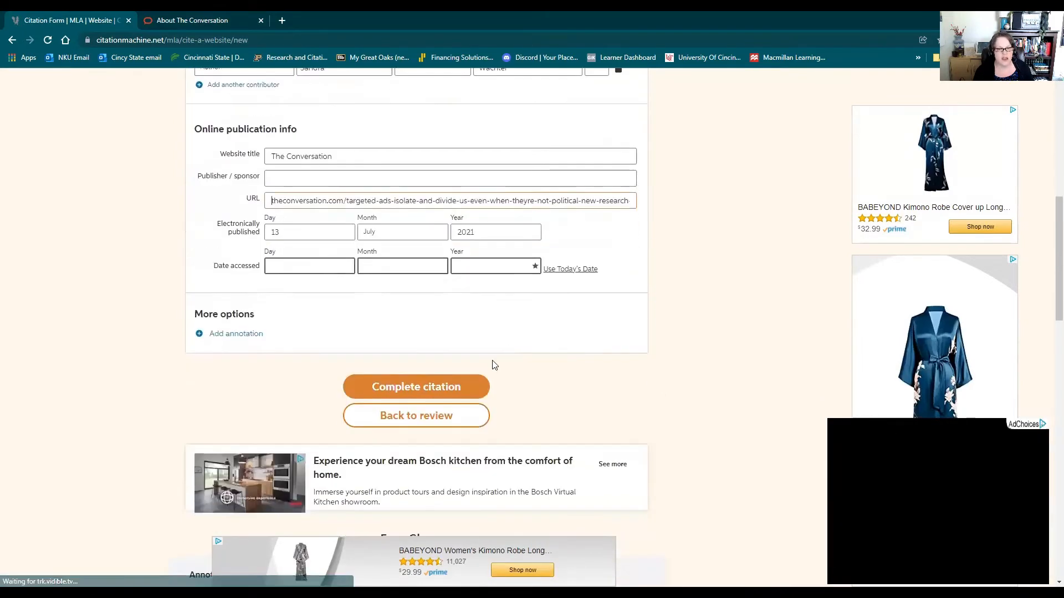
left_click(416, 388)
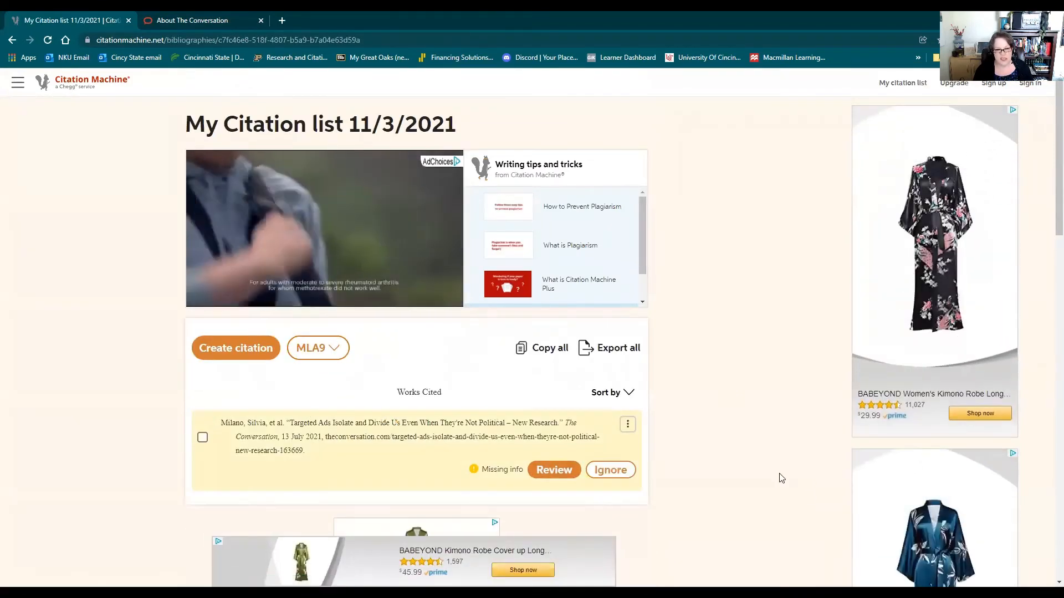
scroll(765, 468, "down", 2)
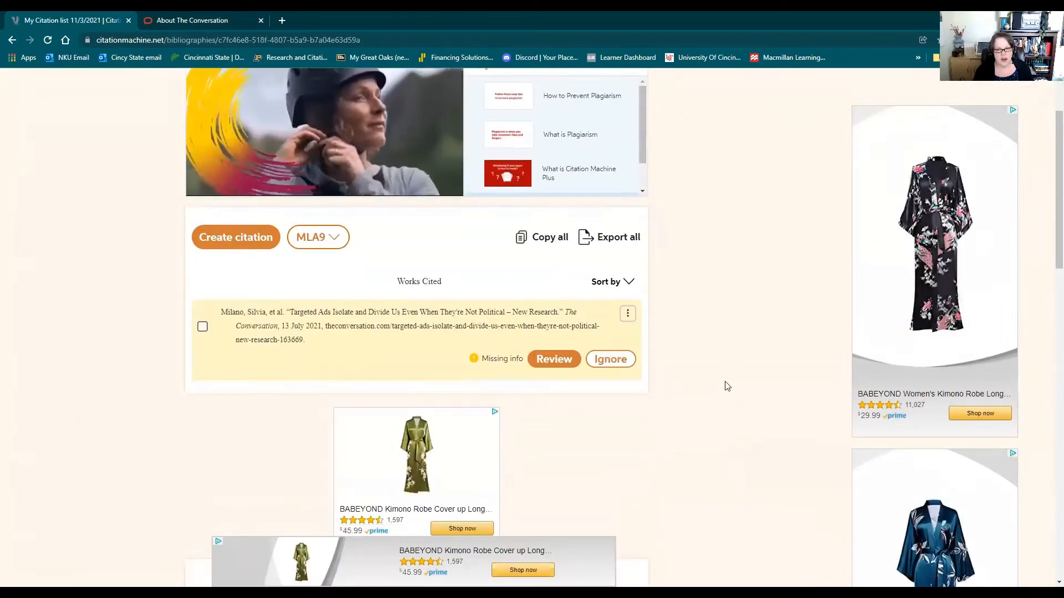
left_click(609, 359)
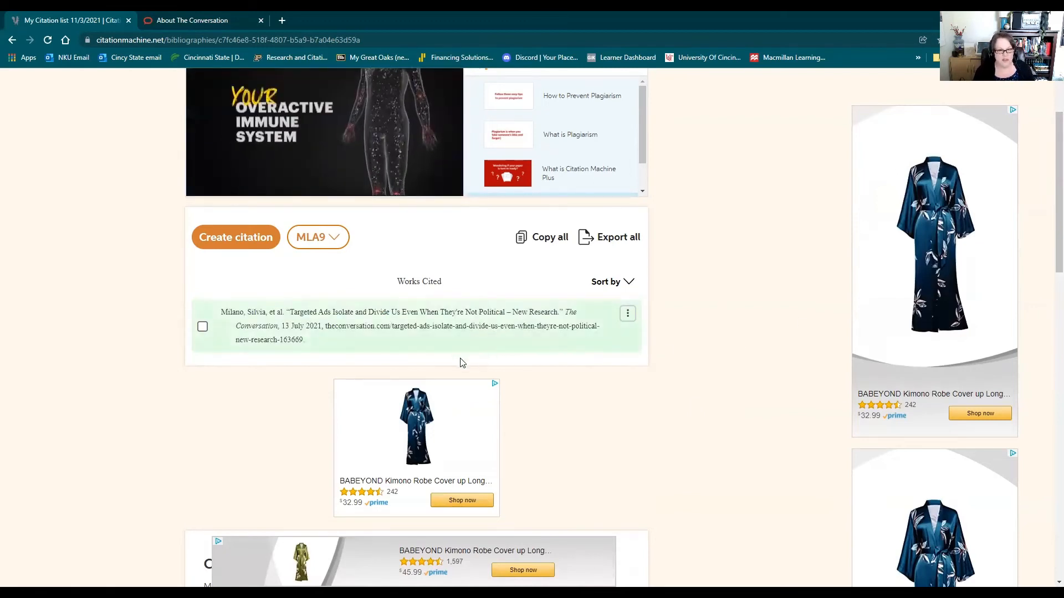
Copy the finished citation from the Works Cited list and paste it into a blank Word document.
left_click(353, 307)
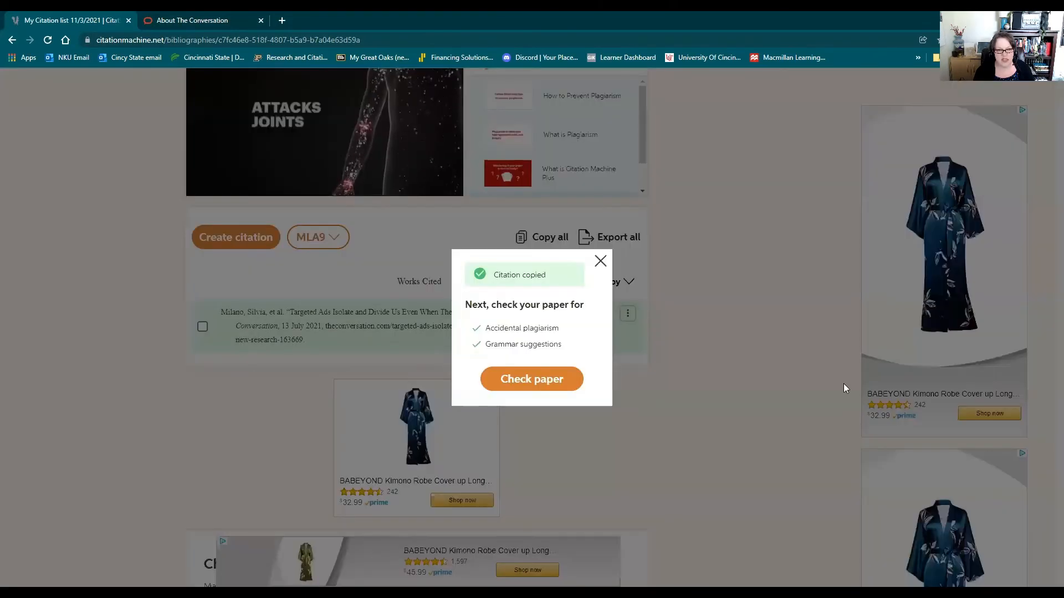
left_click(708, 347)
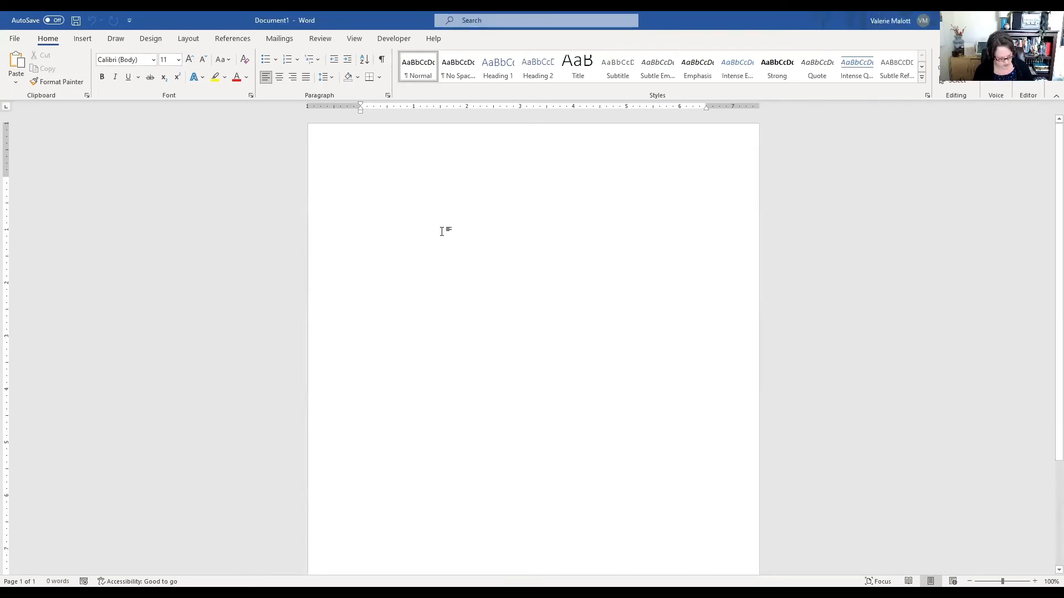
type("Milano, Silvia, et al. \"Targeted Ads Isolate and Divide Us Even When They're Not Political – New Research.\" The Conversation, 13 July 2021, theconversation.com/targeted-ads-isolate-and-divide-us-even-when-theyre-not-political-new-research-163669.")
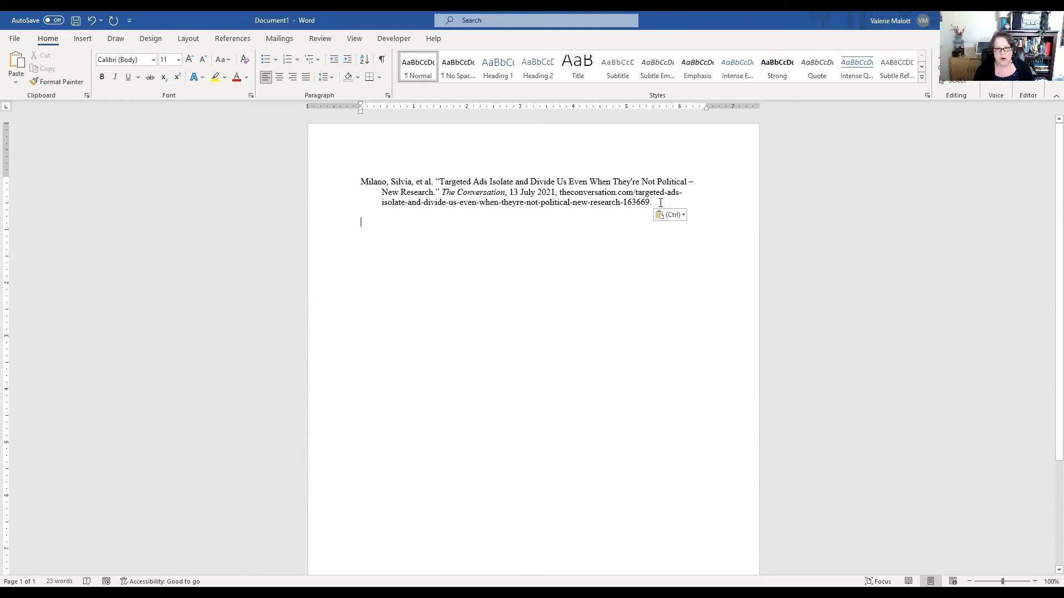
Set the pasted citation's line spacing to Double in its paragraph settings.
left_click_drag(657, 203, 358, 191)
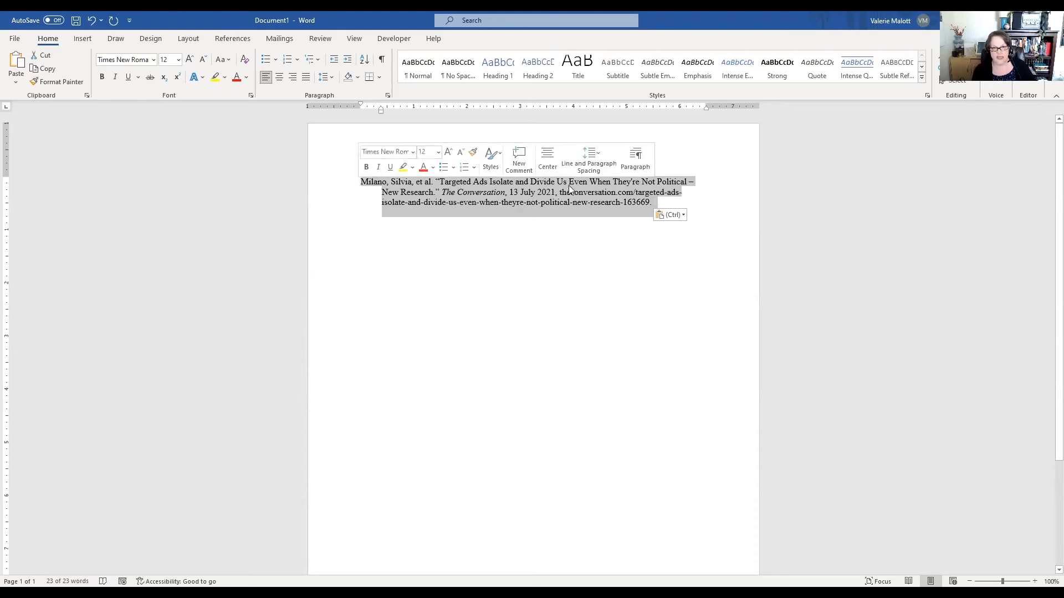
right_click(548, 196)
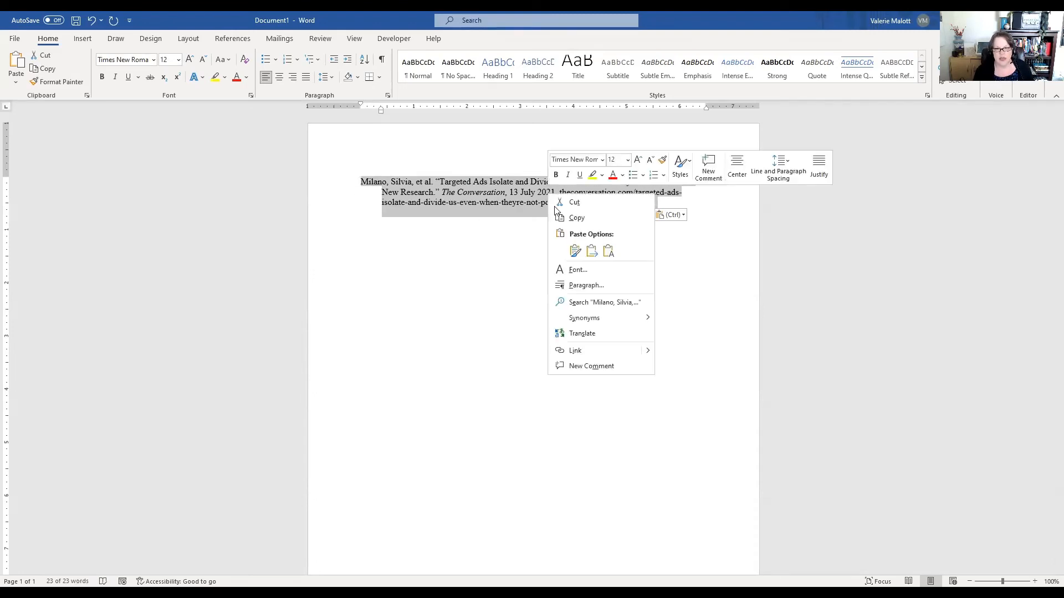
left_click(576, 286)
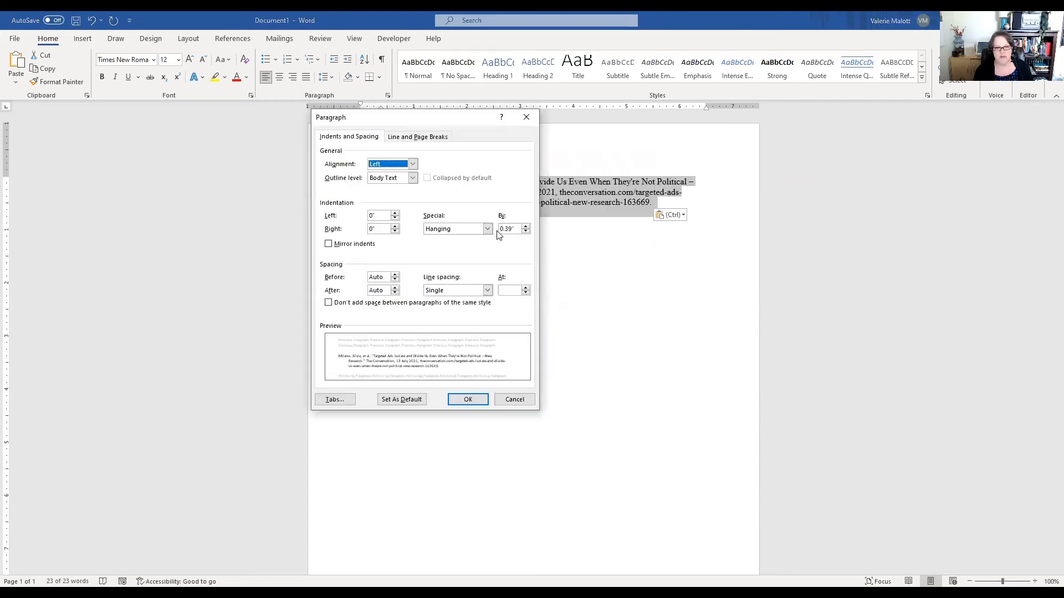
left_click(488, 290)
left_click(449, 315)
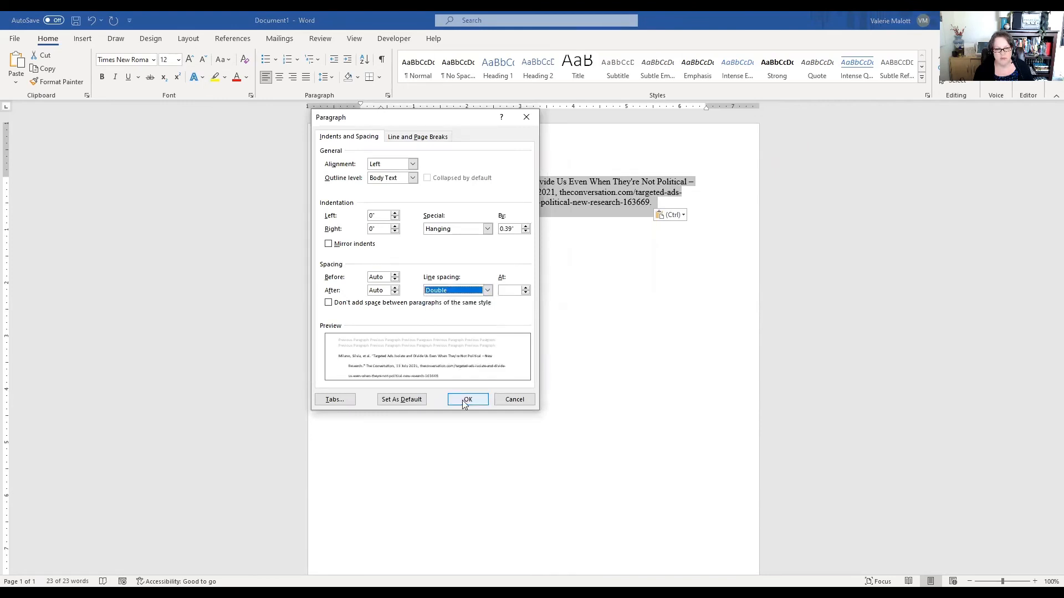
left_click(464, 399)
left_click(659, 246)
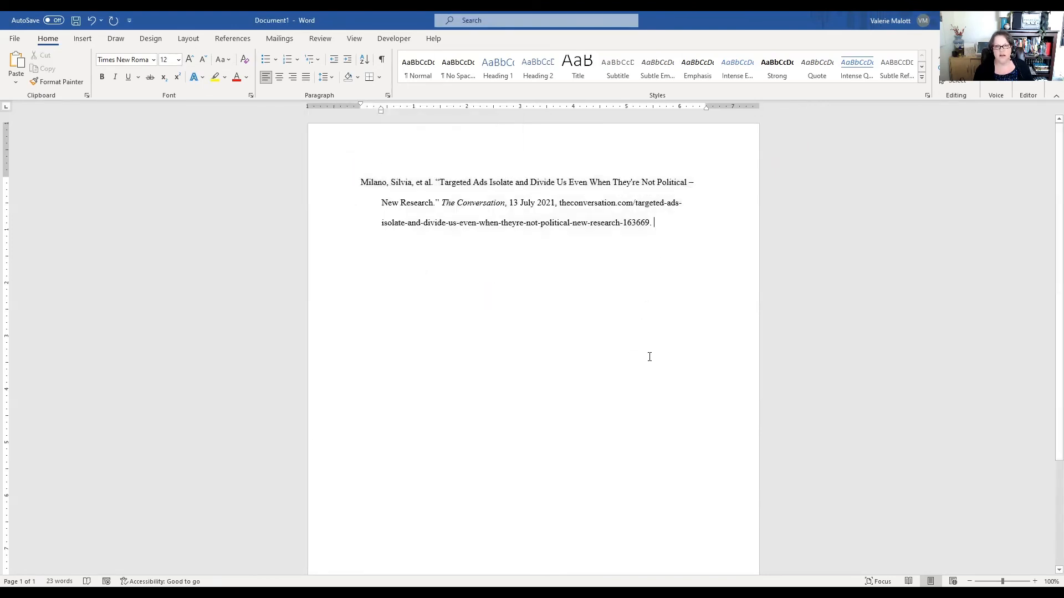